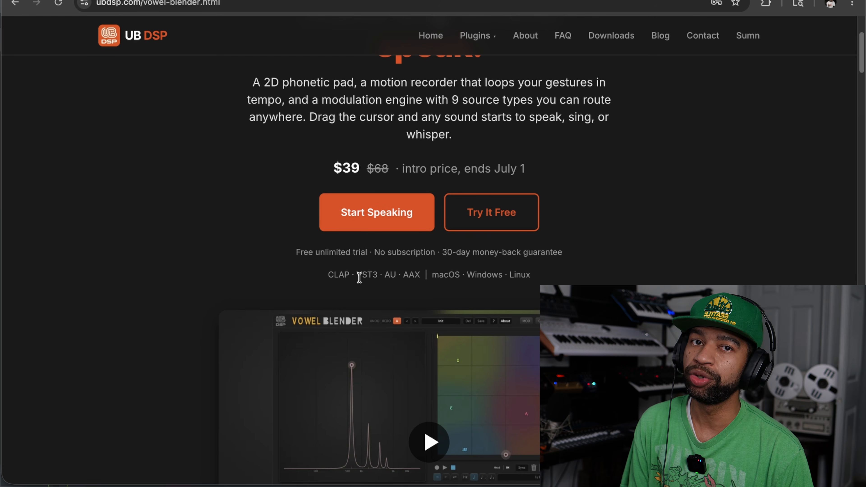
Switch from the Vowel Blender product page to FL Studio and move the open Vowel Blender window slightly upward.
{"action": "scroll", "coordinate": [360, 277], "scroll_direction": "down", "scroll_amount": 5}
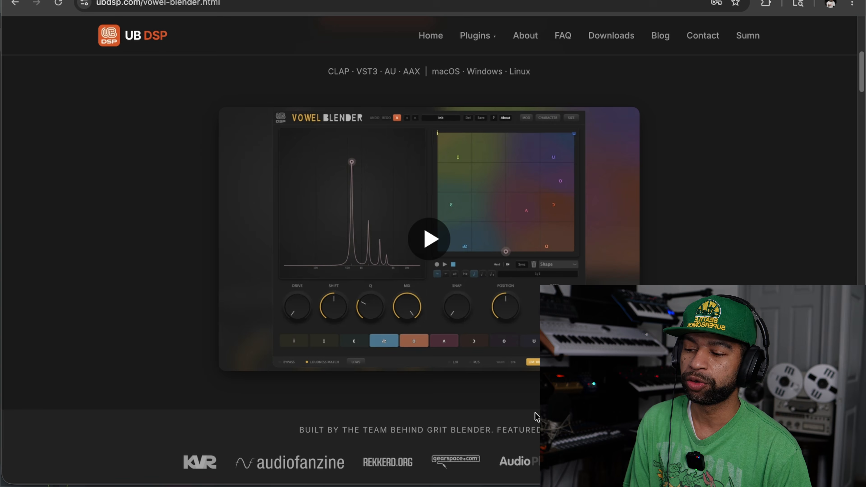
{"action": "mouse_move", "coordinate": [647, 486]}
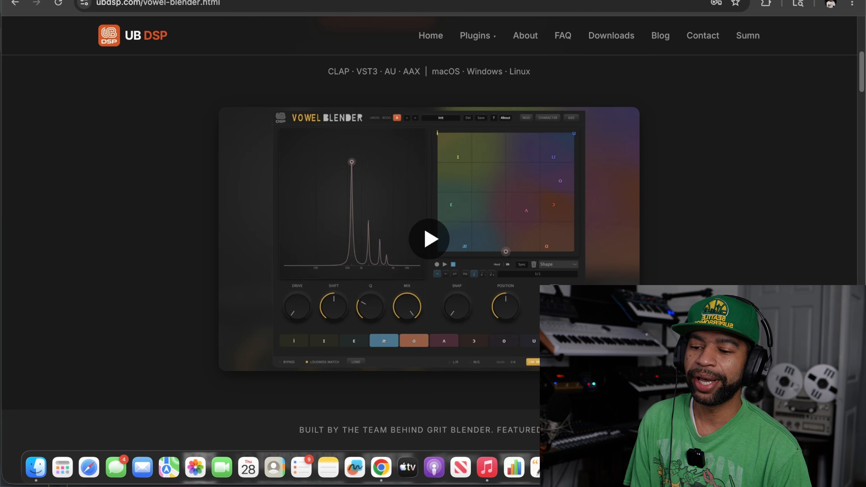
{"action": "left_click", "coordinate": [674, 468]}
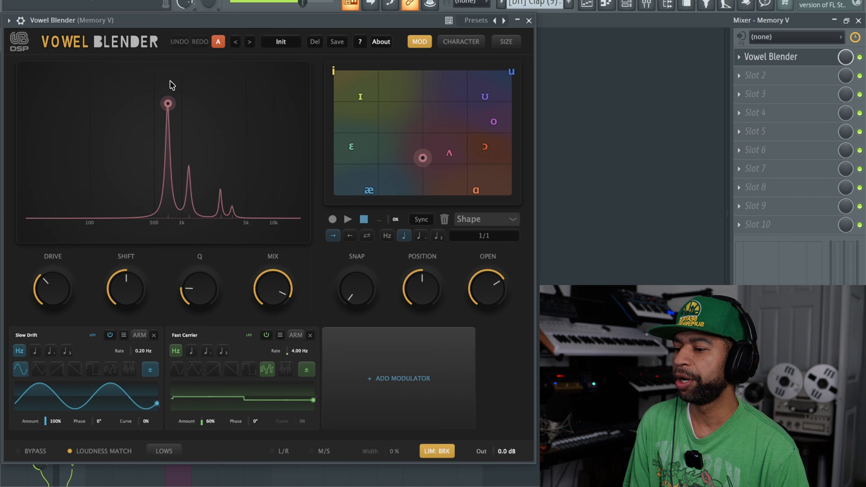
{"action": "left_click_drag", "start_coordinate": [198, 26], "coordinate": [198, 20]}
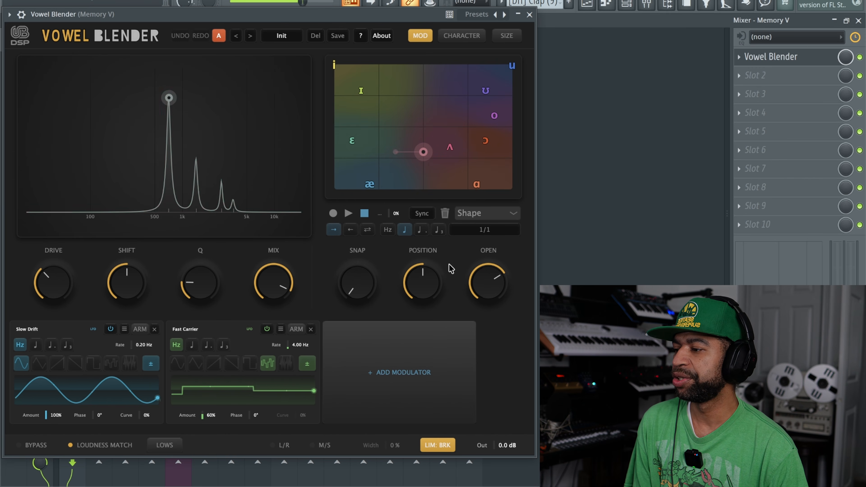
Examine Vowel Blender's Character settings, its list of voice models and the available modulator types, leaving everything as it is.
{"action": "left_click", "coordinate": [455, 35]}
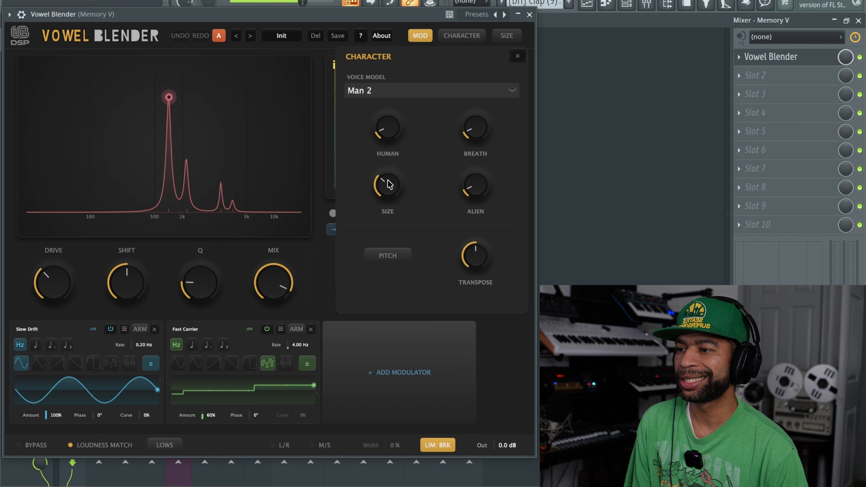
{"action": "left_click", "coordinate": [508, 92]}
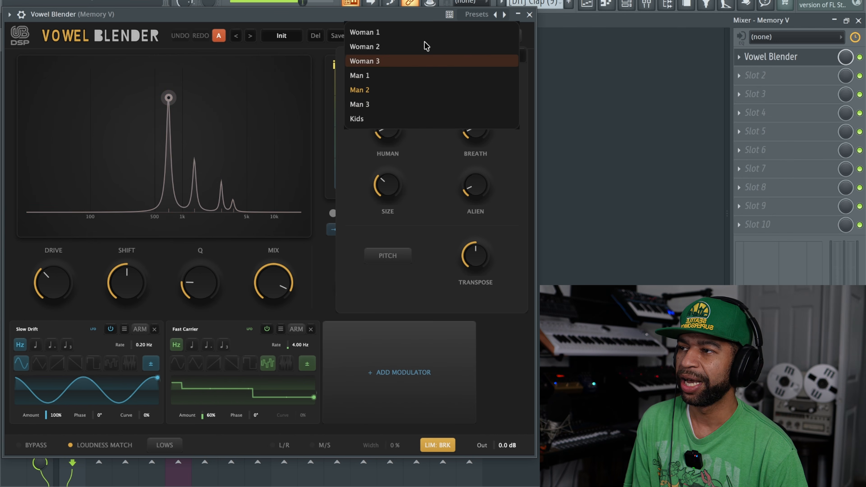
{"action": "left_click", "coordinate": [507, 168]}
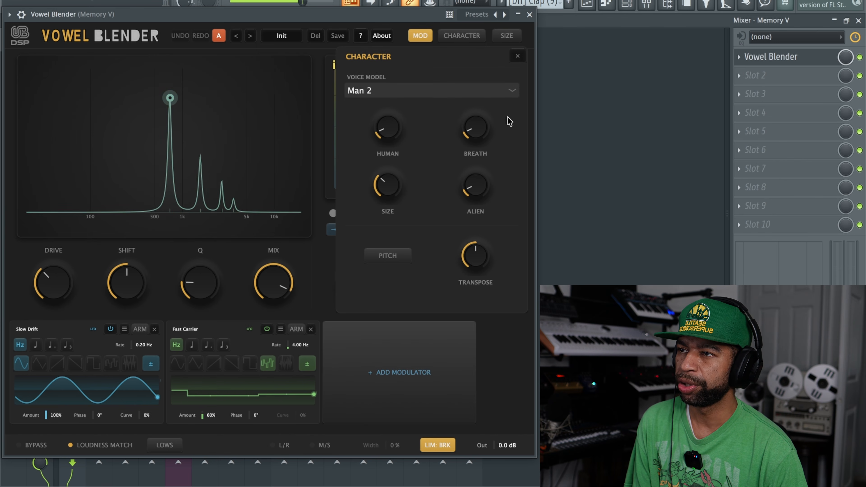
{"action": "left_click", "coordinate": [517, 57]}
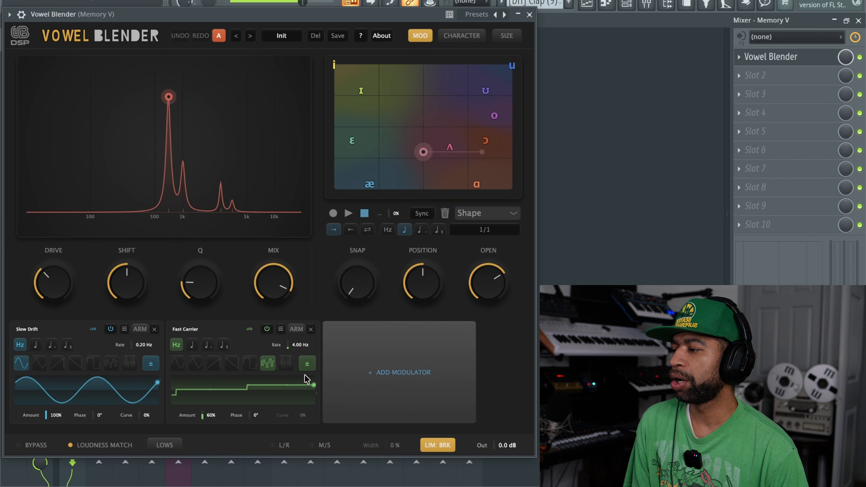
{"action": "left_click", "coordinate": [389, 372]}
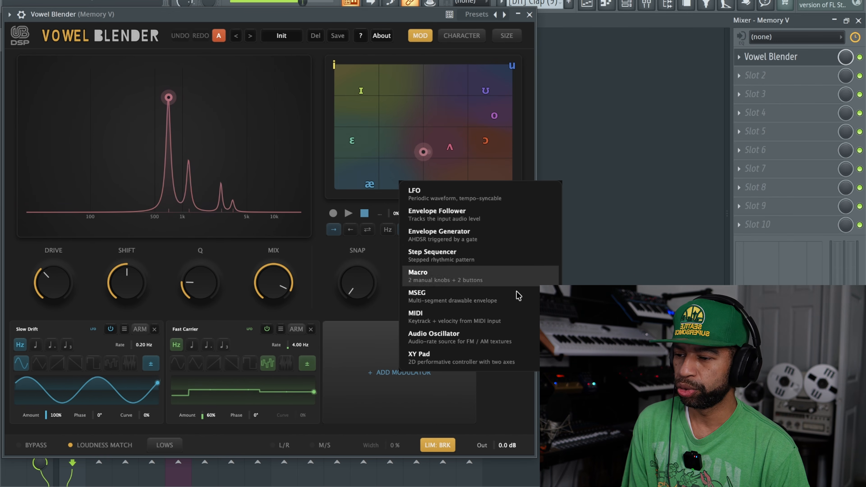
{"action": "left_click", "coordinate": [505, 396]}
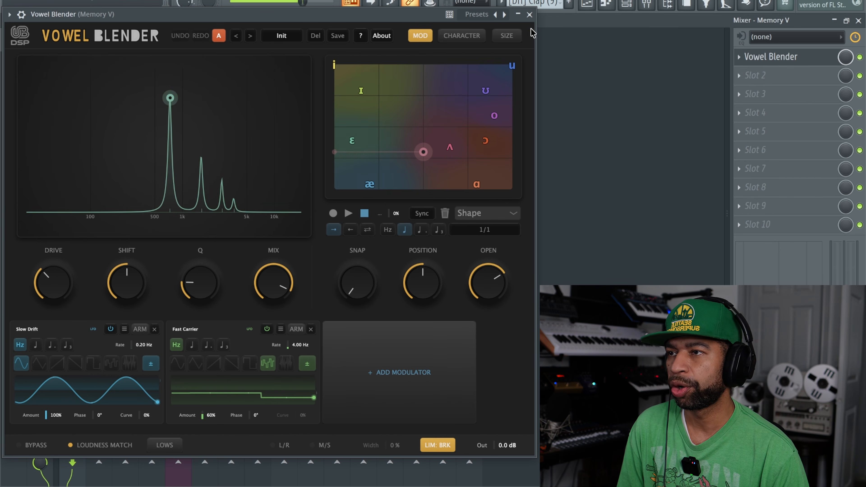
Get the Vowel Blender window out of the way, show the Playlist and play the arrangement from the start.
{"action": "left_click", "coordinate": [530, 15]}
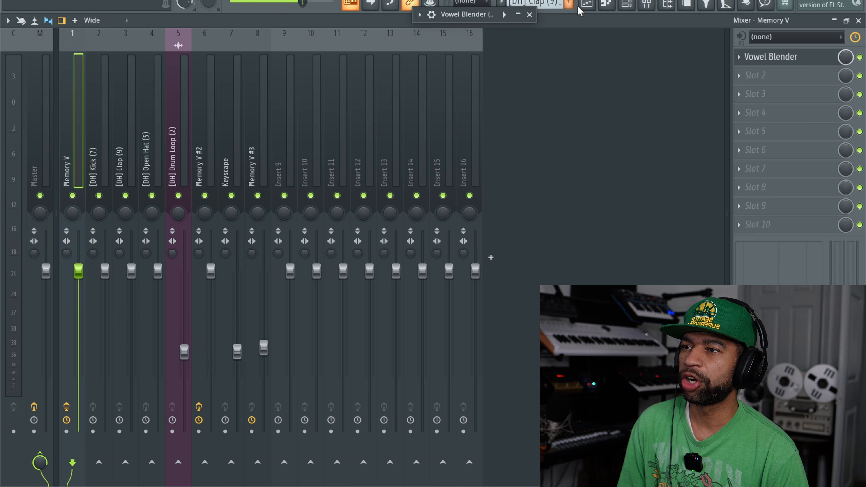
{"action": "left_click", "coordinate": [586, 6]}
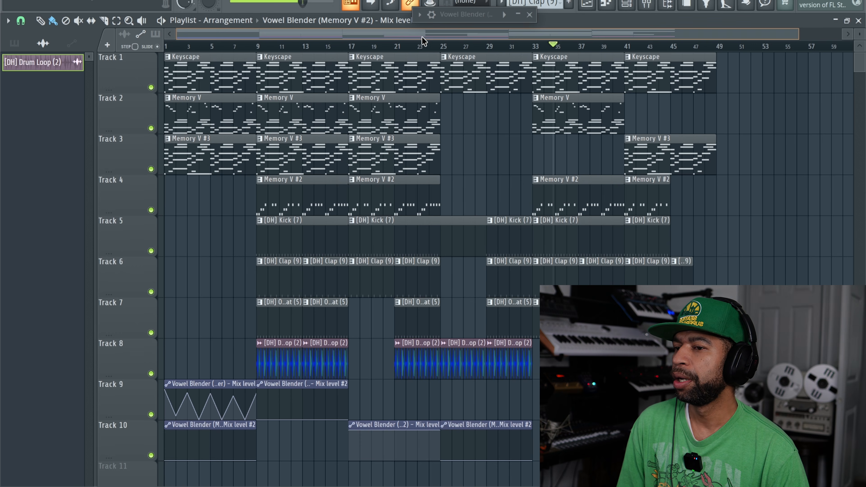
{"action": "key", "text": "space"}
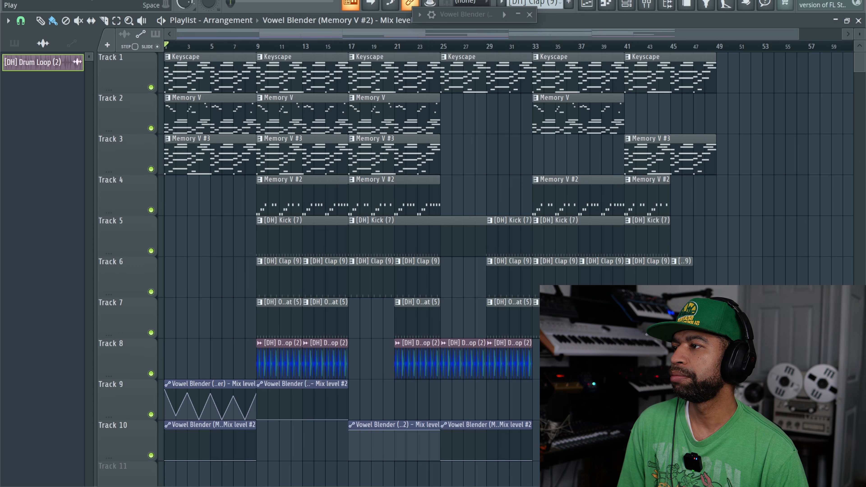
{"action": "key", "text": "space"}
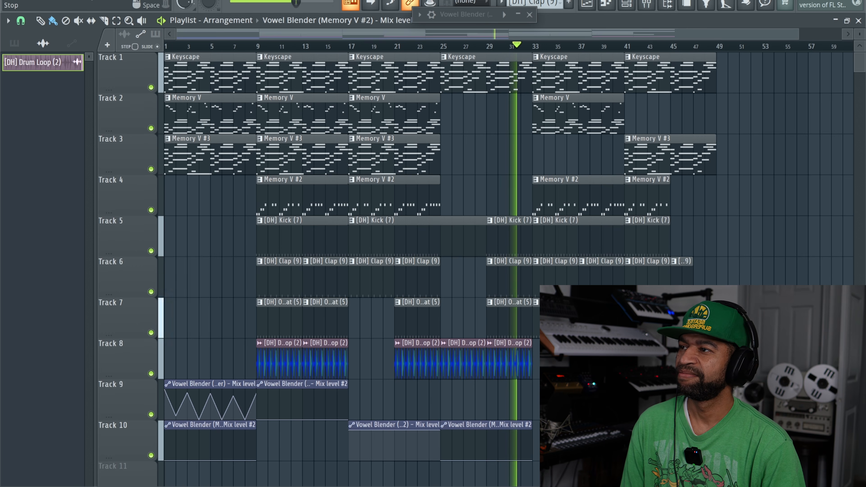
{"action": "key", "text": "space"}
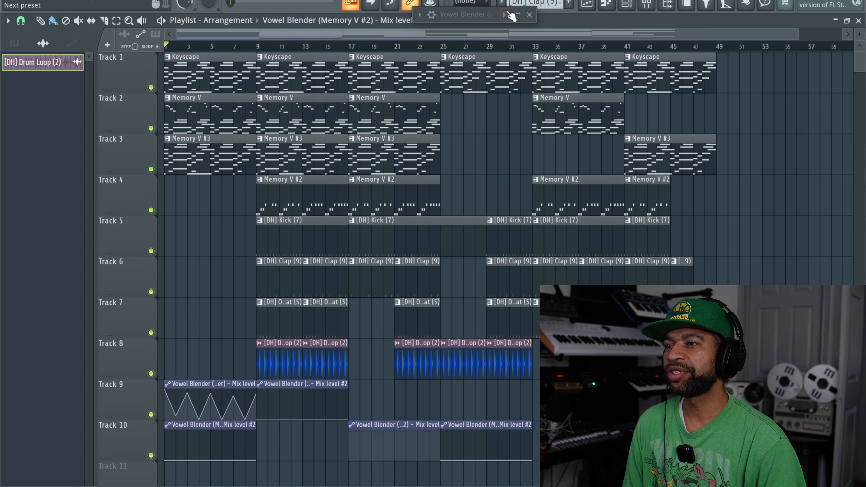
Show the Mixer and compare the song's playback with the Master track's Vowel Blender bypassed and enabled.
{"action": "left_click", "coordinate": [530, 15]}
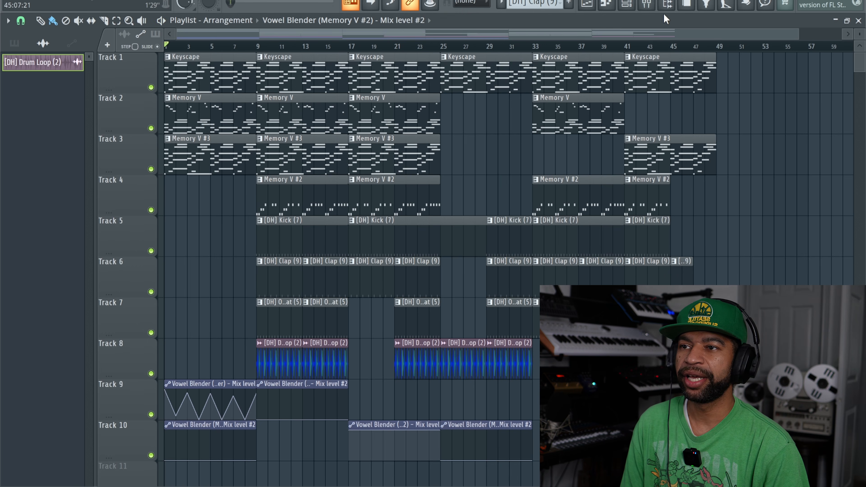
{"action": "left_click", "coordinate": [646, 4]}
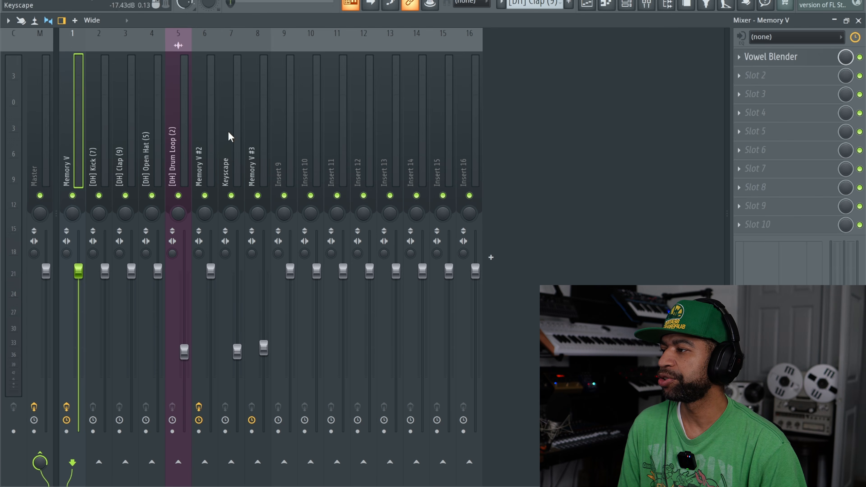
{"action": "left_click", "coordinate": [48, 169]}
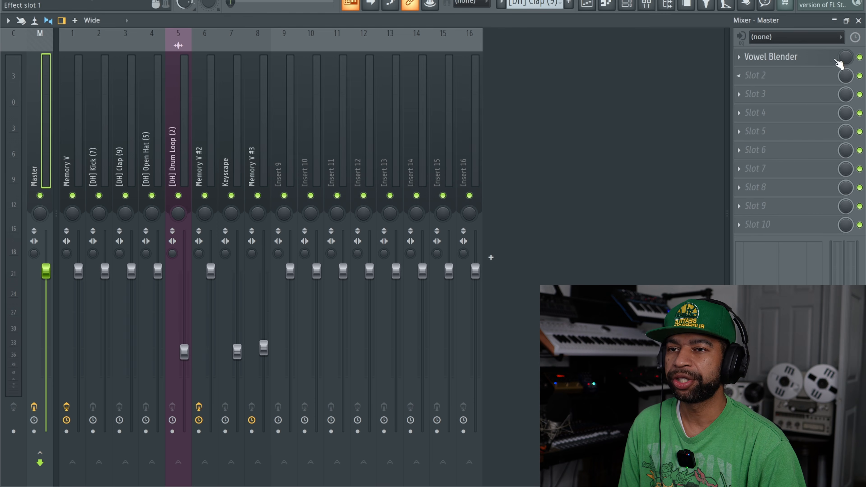
{"action": "left_click", "coordinate": [860, 57]}
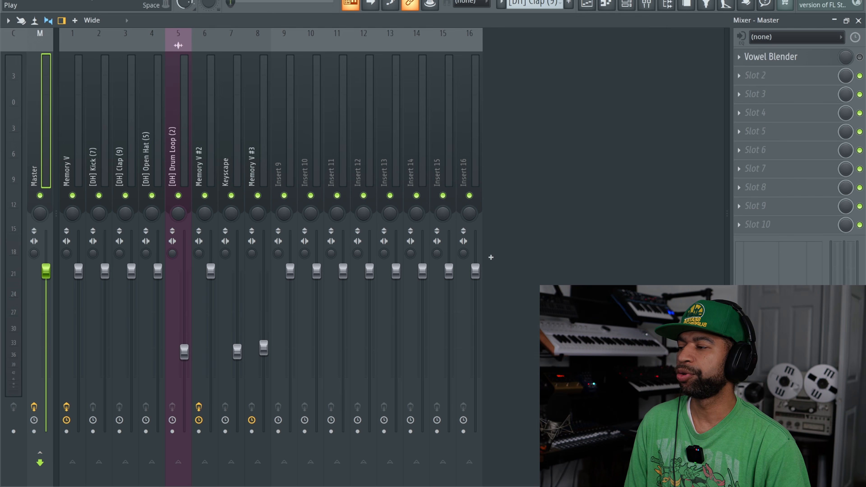
{"action": "key", "text": "space"}
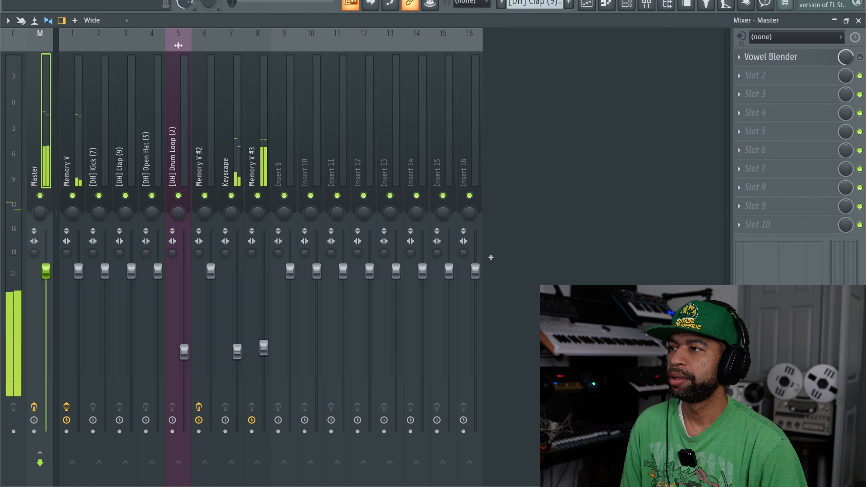
{"action": "key", "text": "space"}
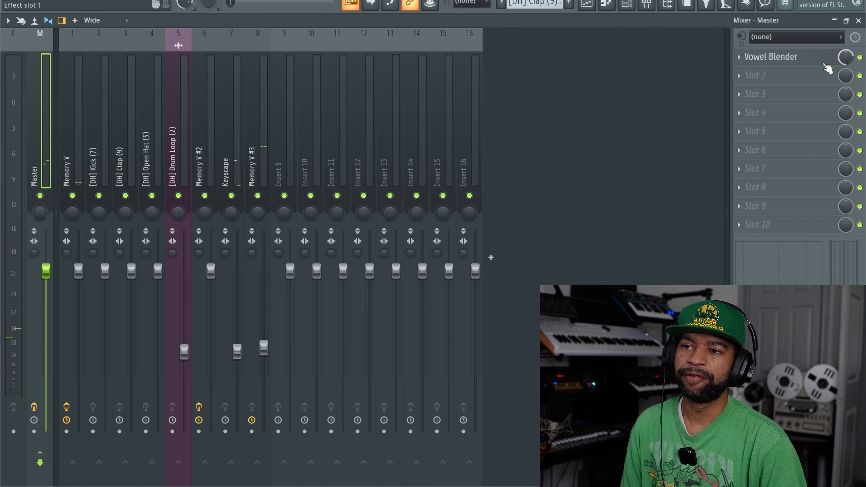
{"action": "key", "text": "space"}
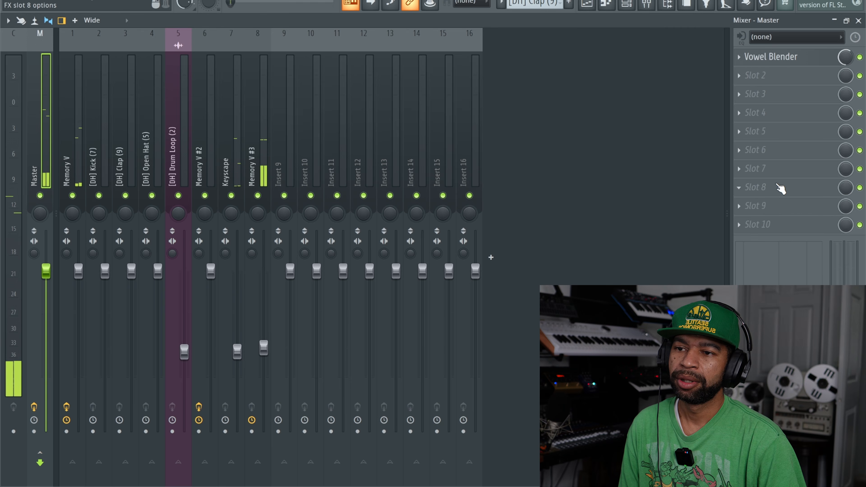
Load Fruity Soft Clipper into effect slot 8 of the Master track and close its window.
{"action": "left_click", "coordinate": [747, 191]}
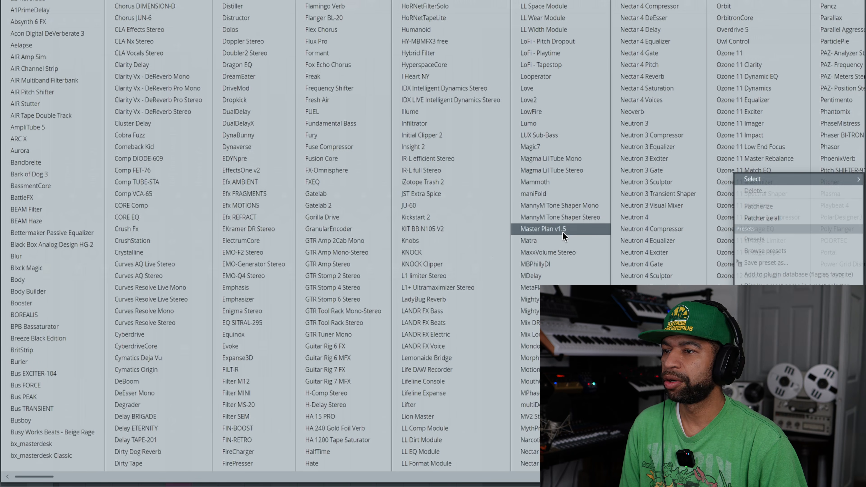
{"action": "scroll", "coordinate": [562, 232], "scroll_direction": "down", "scroll_amount": 10}
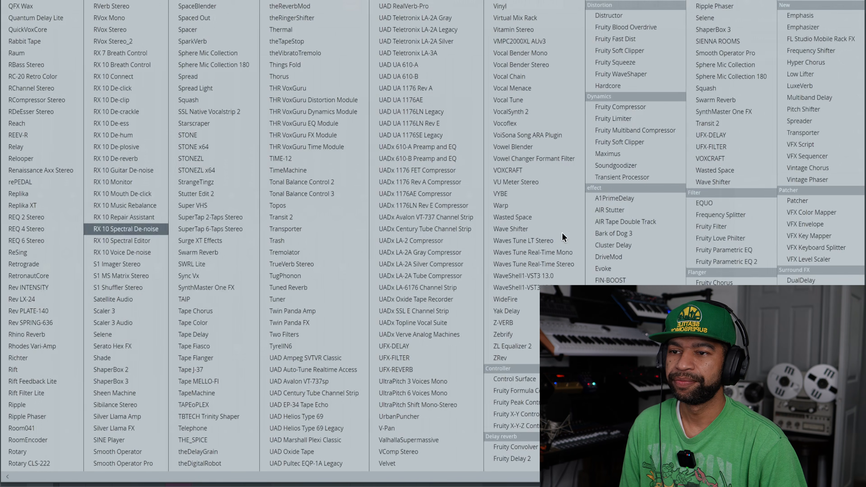
{"action": "left_click", "coordinate": [626, 143]}
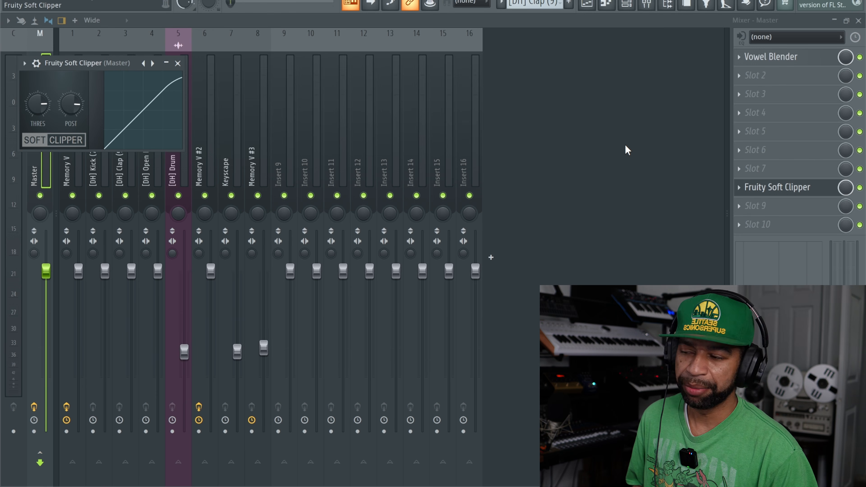
{"action": "left_click", "coordinate": [504, 118]}
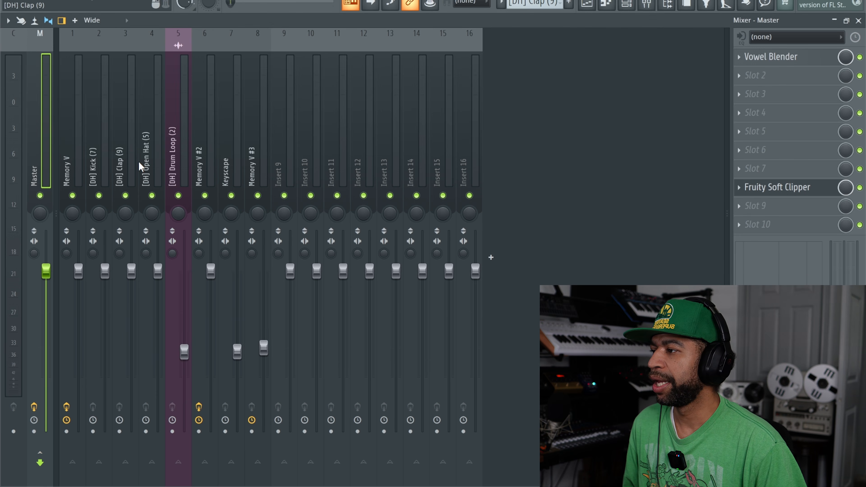
Solo the Memory V mixer track, bypass its Vowel Blender and play the dry sound.
{"action": "left_click", "coordinate": [201, 176]}
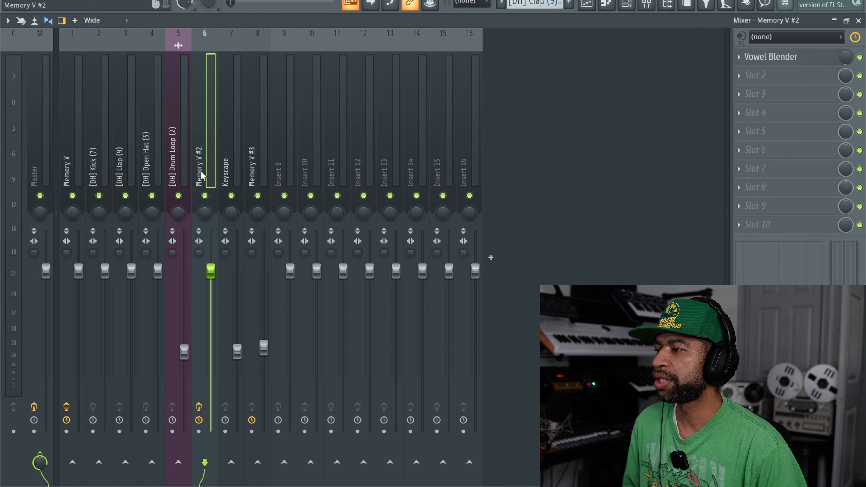
{"action": "left_click", "coordinate": [78, 177]}
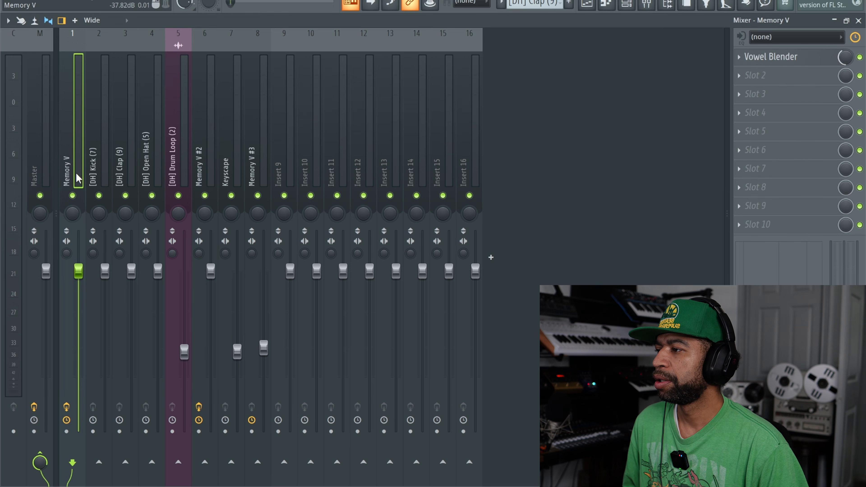
{"action": "right_click", "coordinate": [73, 196]}
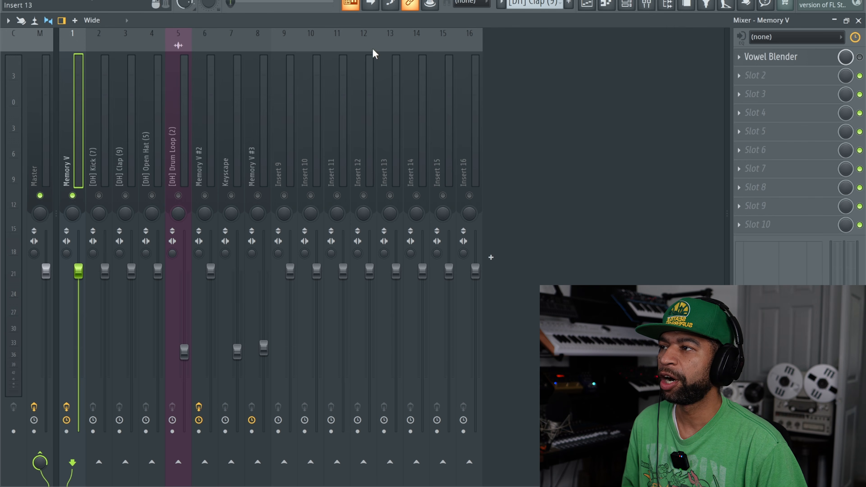
{"action": "key", "text": "Left"}
{"action": "key", "text": "space"}
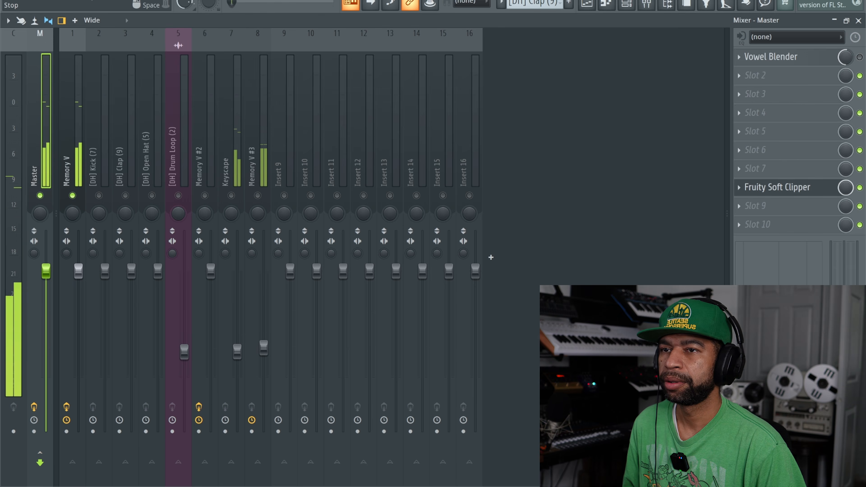
{"action": "left_click", "coordinate": [77, 110]}
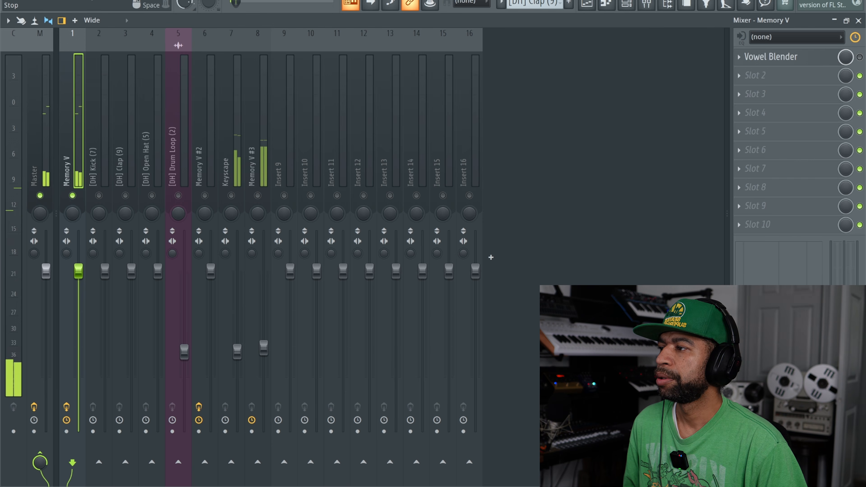
{"action": "key", "text": "space"}
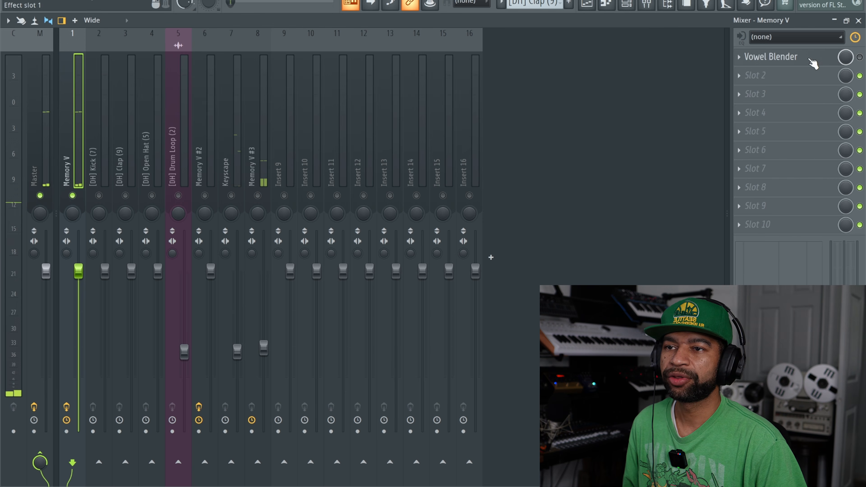
Re-enable Vowel Blender on the Memory V track and play the soloed sound with the Playlist shown.
{"action": "left_click", "coordinate": [847, 55]}
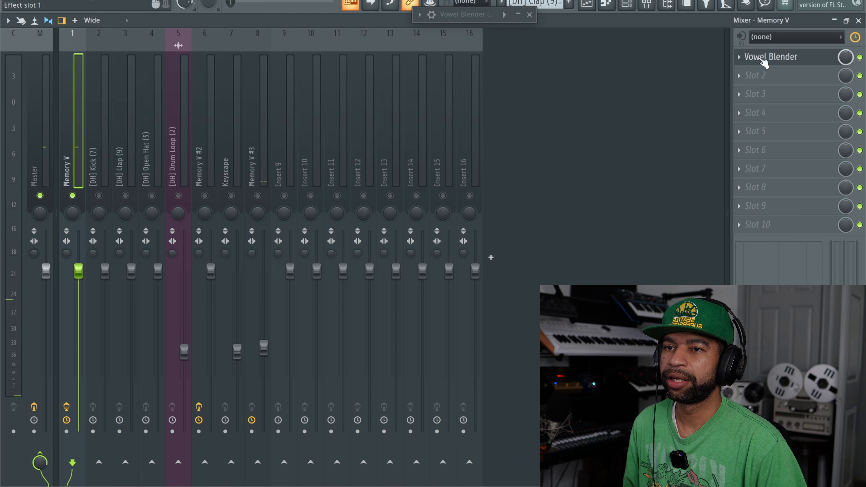
{"action": "key", "text": "space"}
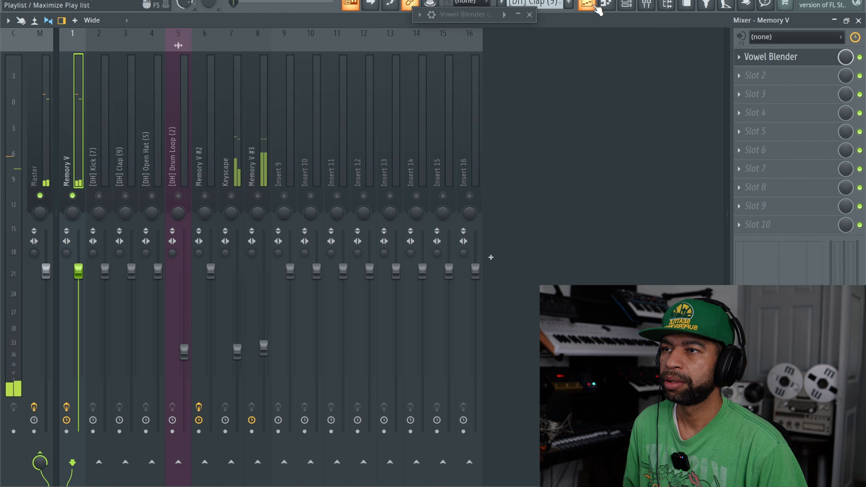
{"action": "left_click", "coordinate": [596, 8]}
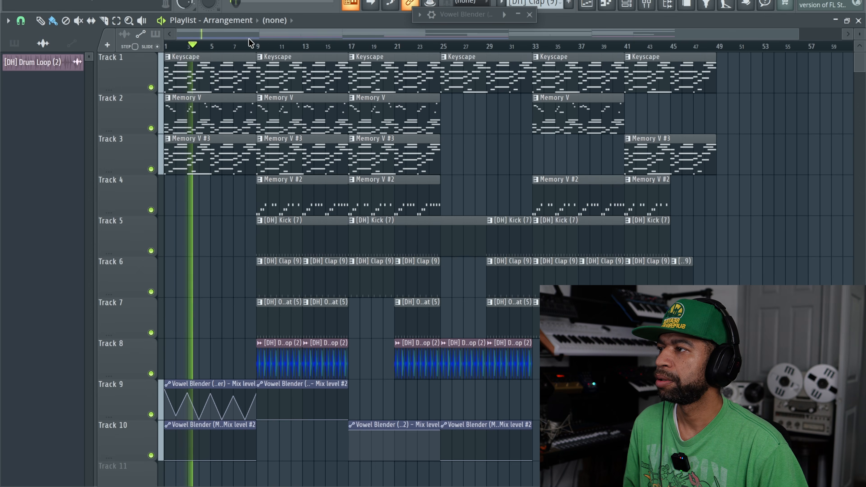
Stop playback and select bars 17 to 25 across all tracks of the Playlist arrangement.
{"action": "key", "text": "space"}
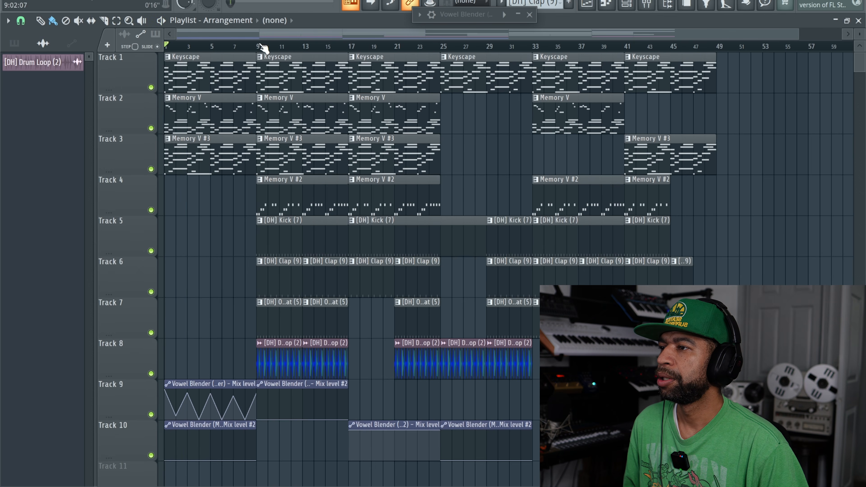
{"action": "left_click", "coordinate": [116, 20]}
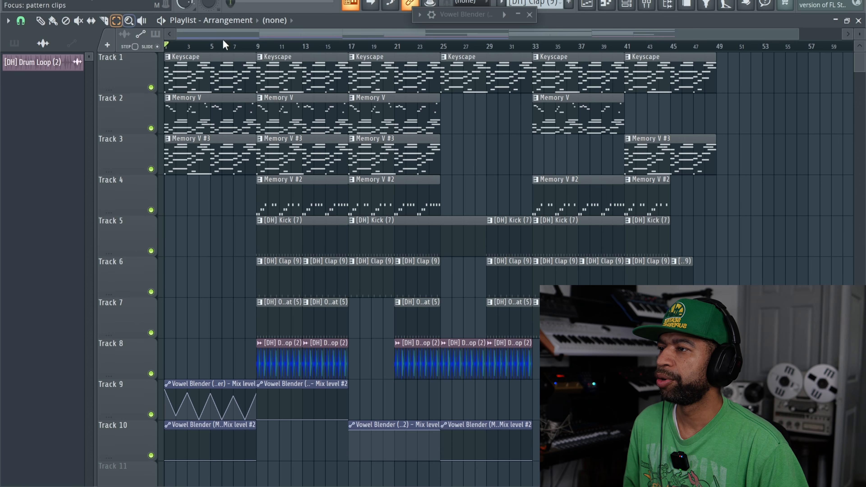
{"action": "left_click_drag", "start_coordinate": [349, 47], "coordinate": [427, 63]}
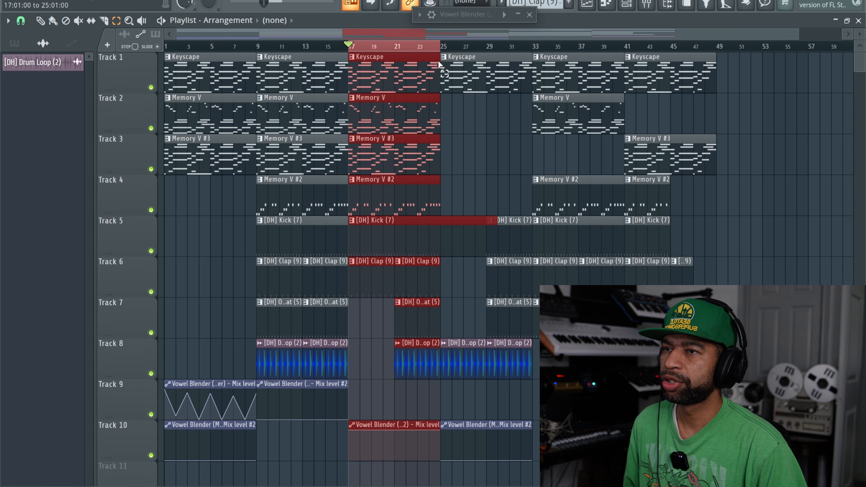
Solo the Memory V #2 mixer track and play the selected section with that track's Vowel Blender bypassed.
{"action": "left_click", "coordinate": [643, 5]}
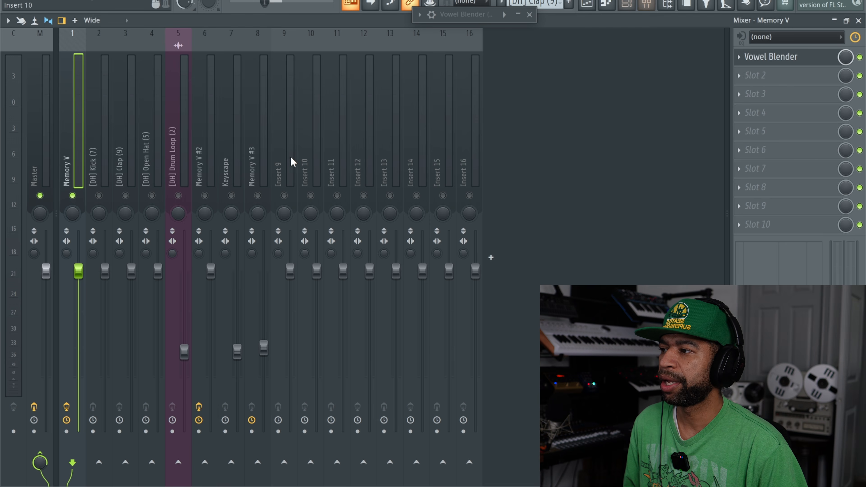
{"action": "right_click", "coordinate": [205, 196]}
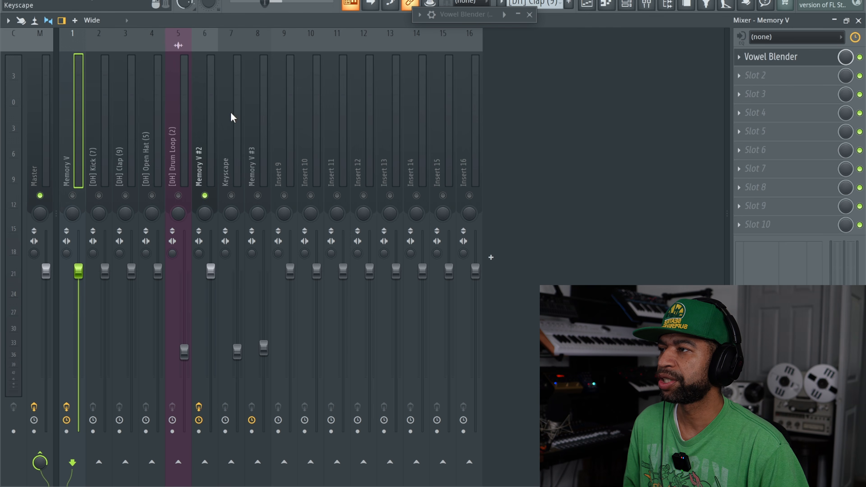
{"action": "left_click", "coordinate": [253, 0]}
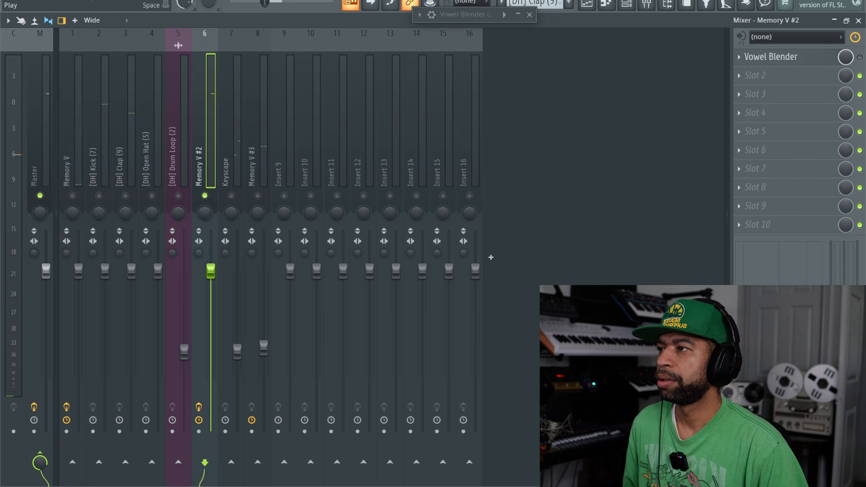
{"action": "key", "text": "space"}
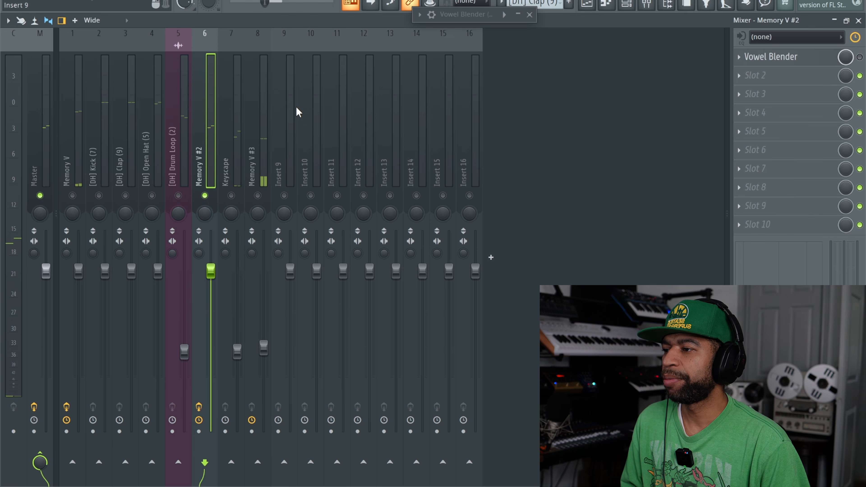
Select the empty Insert 9 mixer track and change the Channel rack's channel display filter.
{"action": "left_click", "coordinate": [285, 184]}
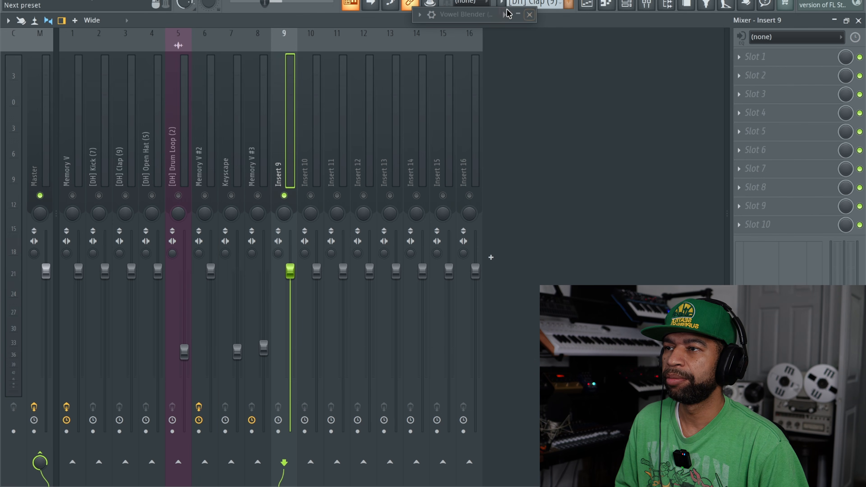
{"action": "left_click", "coordinate": [626, 4]}
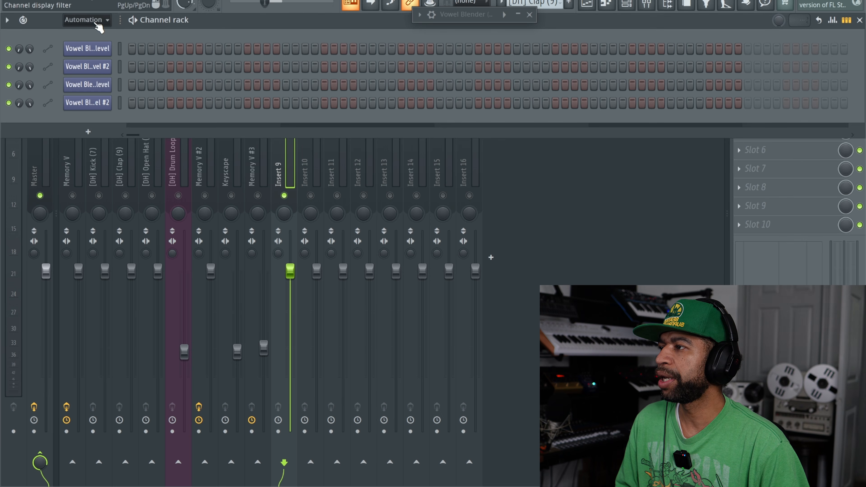
{"action": "left_click", "coordinate": [96, 24]}
{"action": "left_click", "coordinate": [78, 30]}
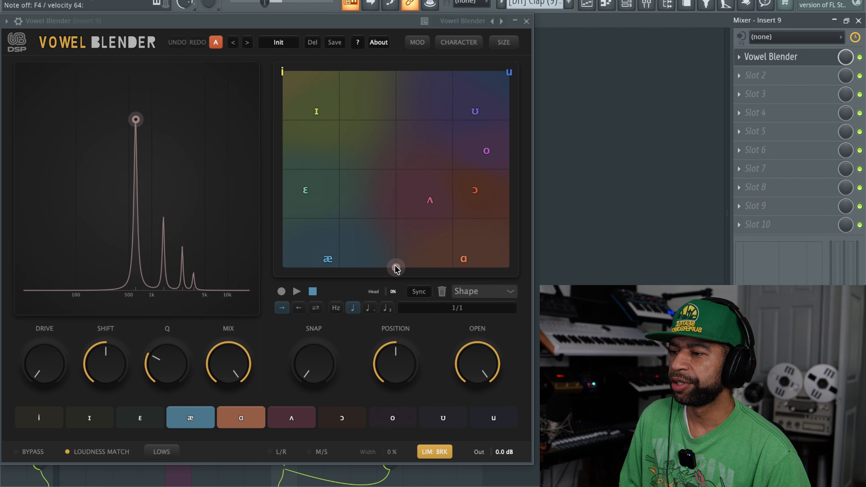
Move the vowel pad's point onto the ʌ vowel and then to the middle of the pad.
{"action": "left_click_drag", "start_coordinate": [396, 268], "coordinate": [431, 199]}
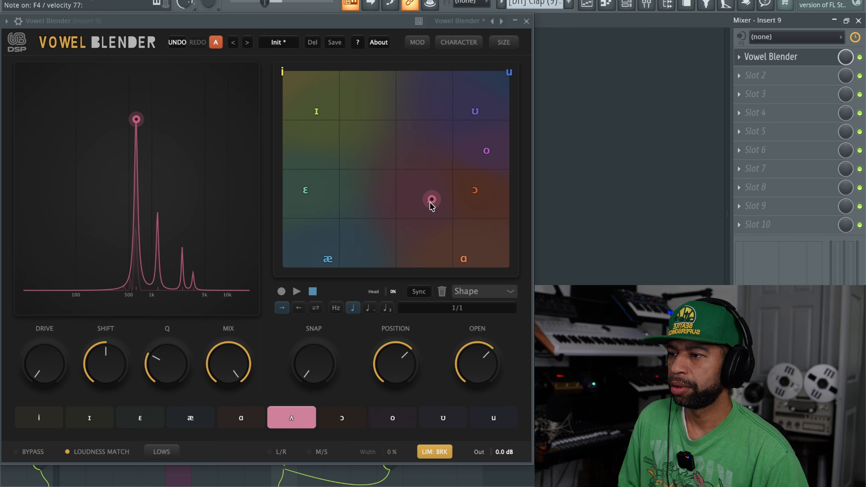
{"action": "left_click_drag", "start_coordinate": [431, 203], "coordinate": [396, 176]}
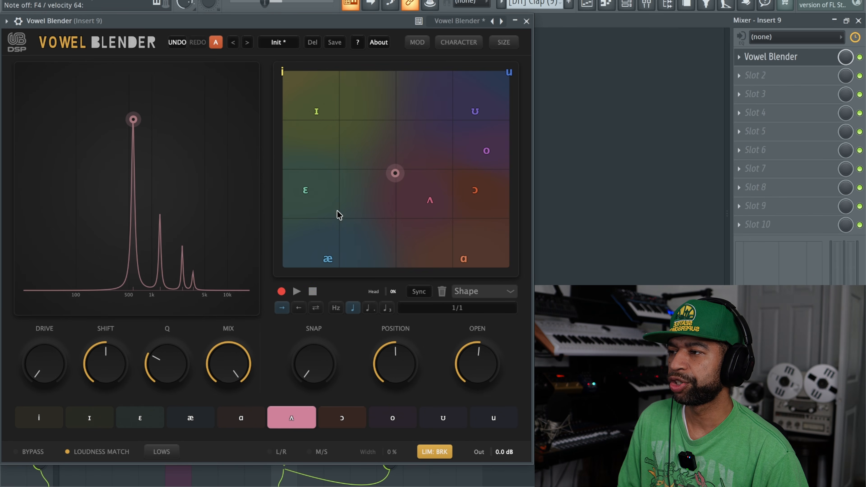
Record a movement path on the vowel pad through ɪ, ʊ, ɔ, ʌ and æ, and play it back.
{"action": "left_click", "coordinate": [317, 112]}
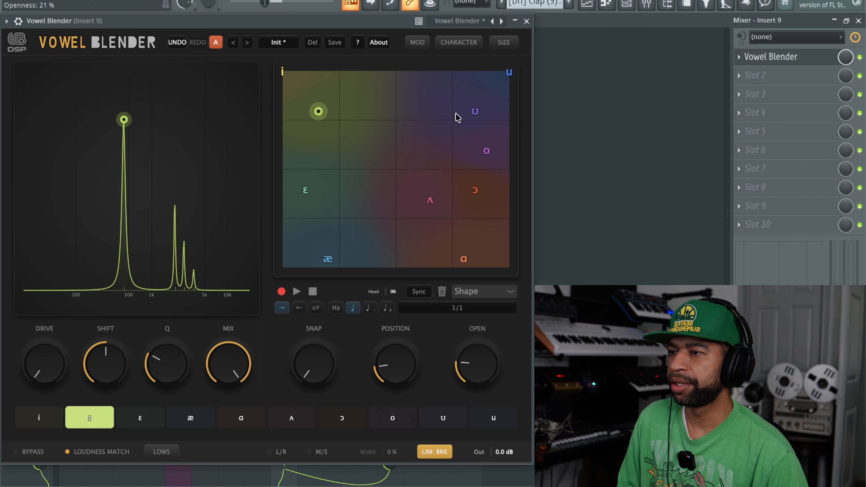
{"action": "left_click", "coordinate": [473, 111]}
{"action": "left_click", "coordinate": [476, 191]}
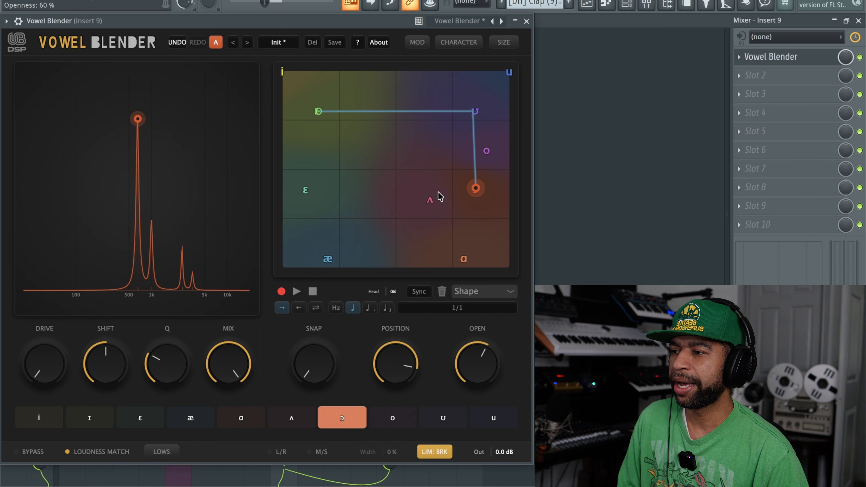
{"action": "left_click", "coordinate": [431, 202]}
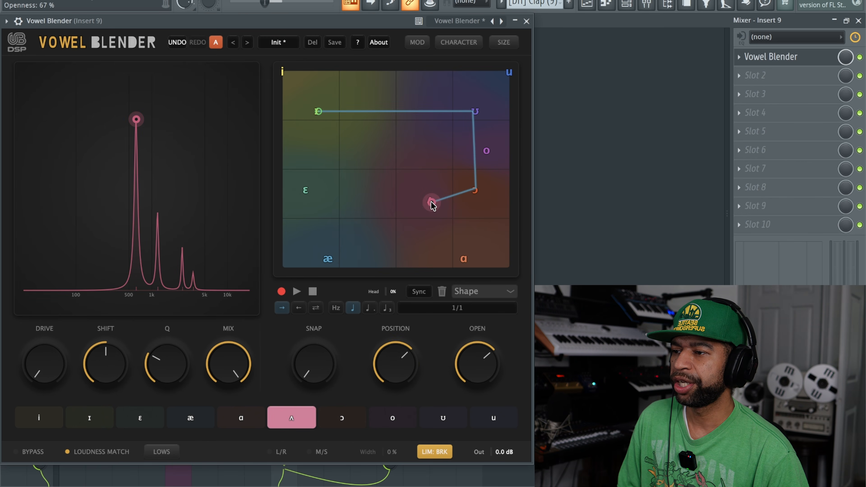
{"action": "left_click", "coordinate": [332, 256]}
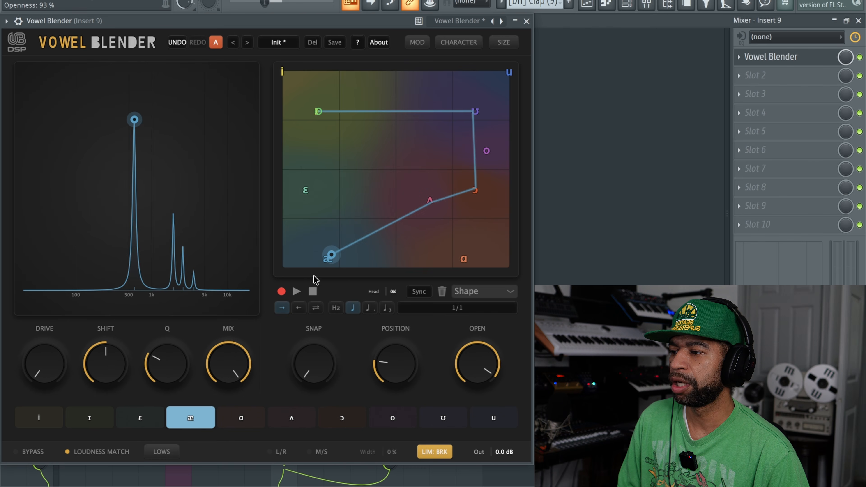
{"action": "left_click", "coordinate": [297, 292]}
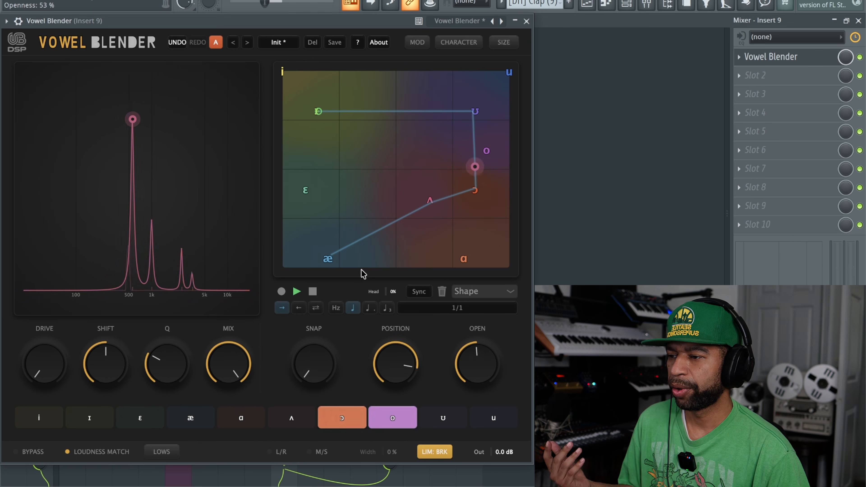
Sync the path playback, try the Square preset shape and set the path's shape to Triangle.
{"action": "left_click", "coordinate": [422, 294]}
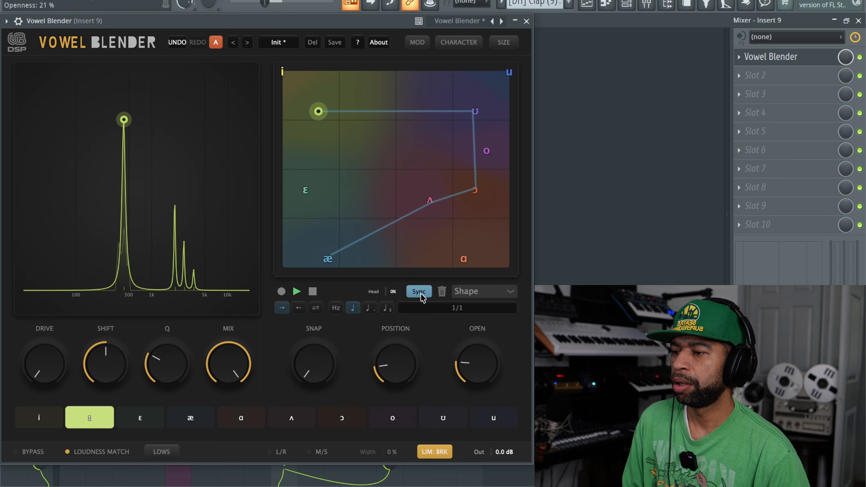
{"action": "left_click", "coordinate": [482, 294]}
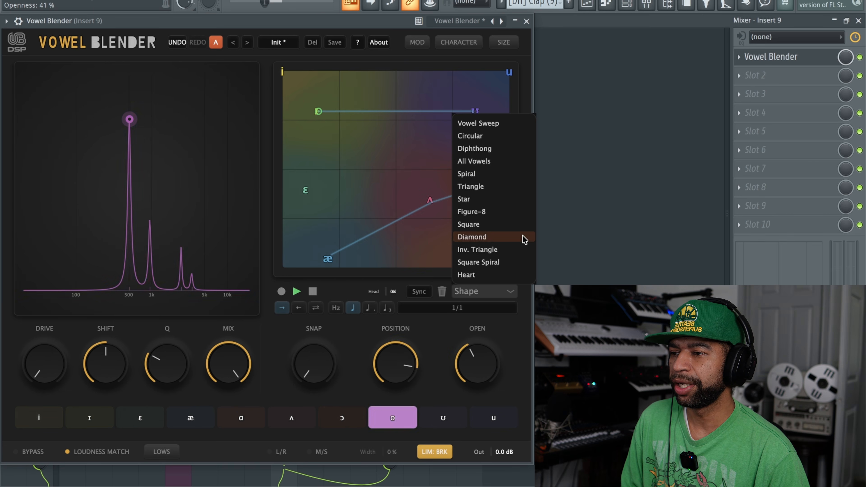
{"action": "left_click", "coordinate": [497, 224]}
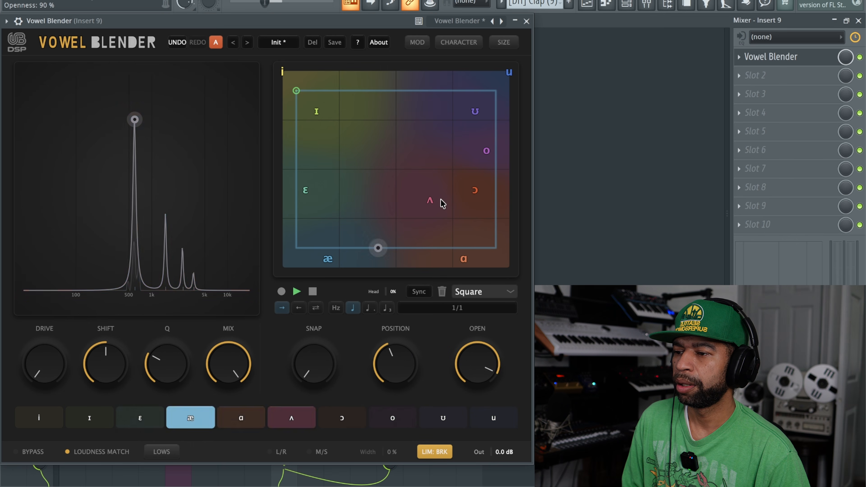
{"action": "left_click", "coordinate": [490, 293]}
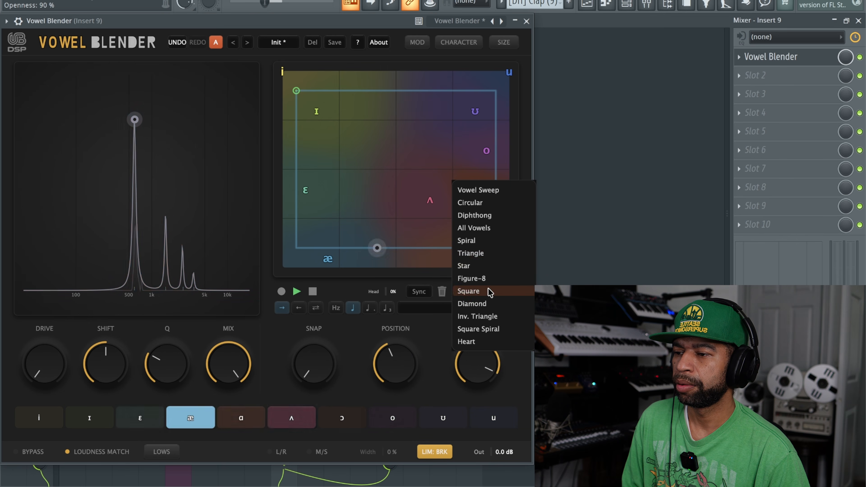
{"action": "left_click", "coordinate": [488, 252]}
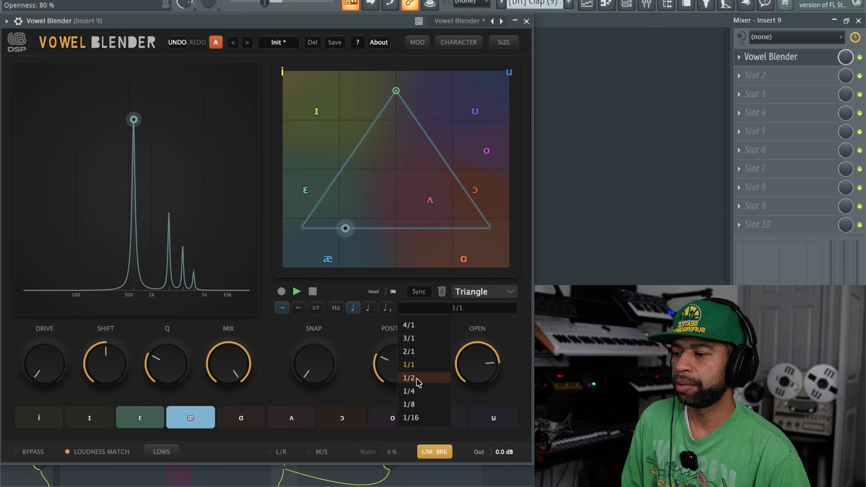
Try the Triangle path at rates of 1/2 and 1/4, and return the rate to 1/1.
{"action": "left_click", "coordinate": [419, 379]}
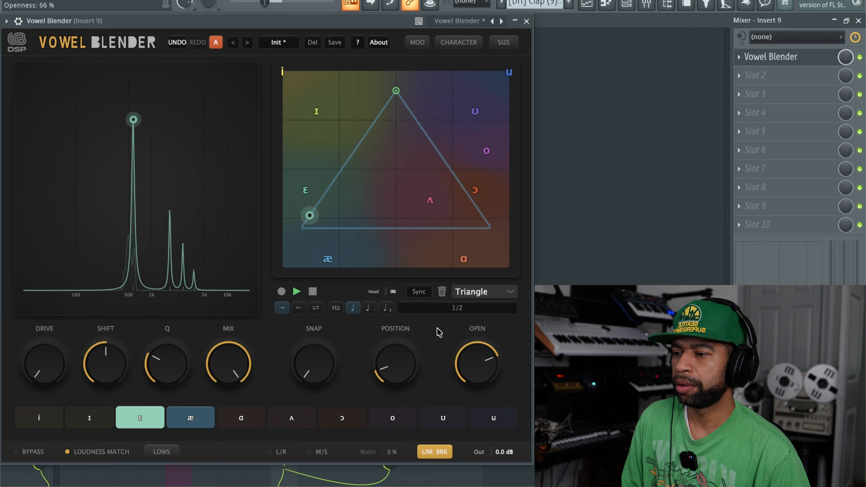
{"action": "left_click", "coordinate": [443, 308]}
{"action": "left_click", "coordinate": [422, 390]}
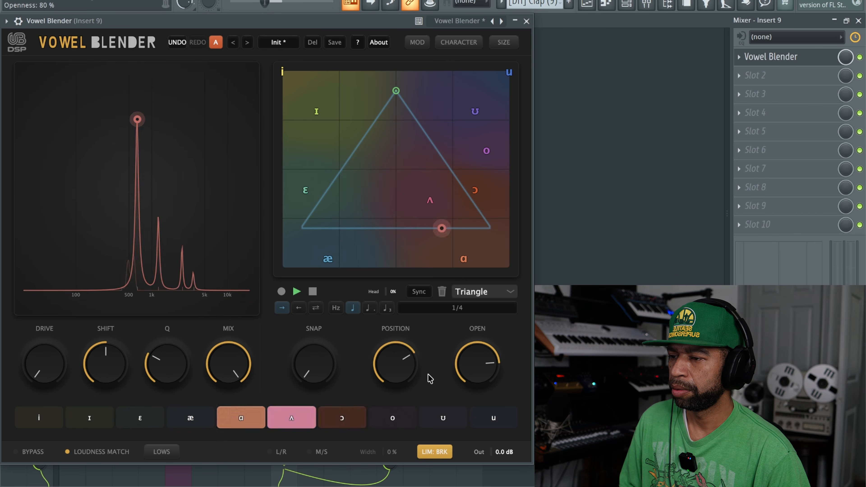
{"action": "left_click", "coordinate": [438, 308]}
{"action": "left_click", "coordinate": [424, 365]}
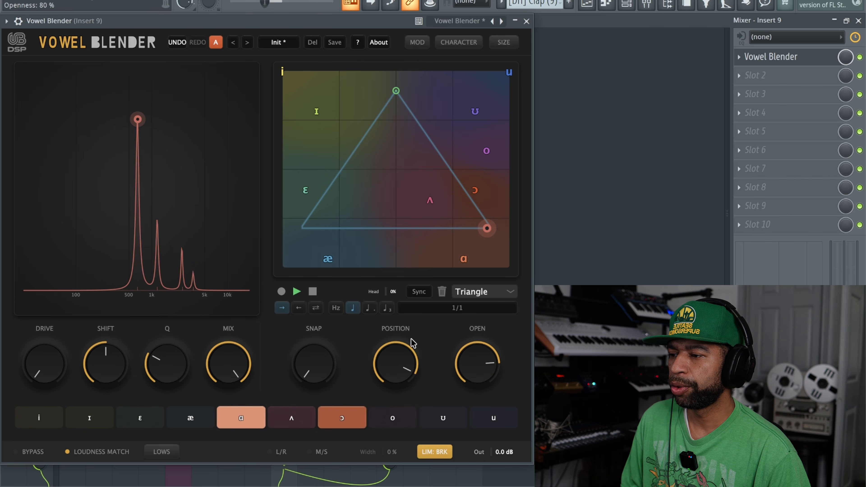
Try the dotted and triplet note modes for the path rate and switch back to straight notes.
{"action": "left_click", "coordinate": [374, 309]}
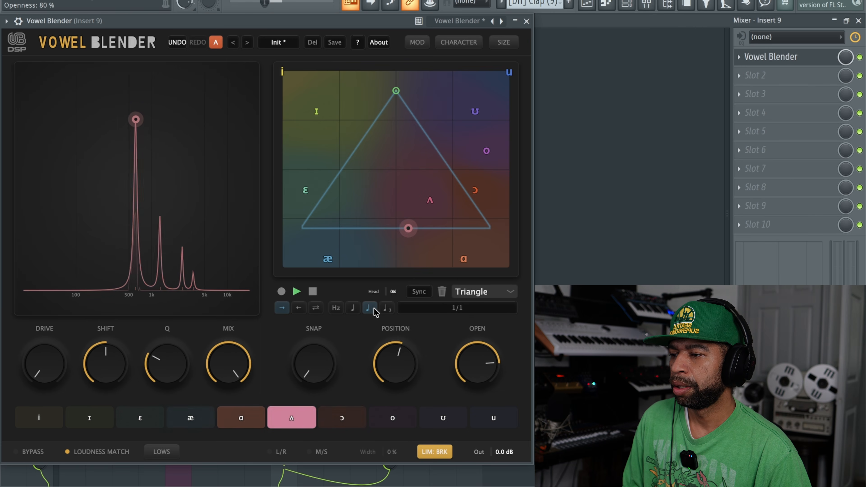
{"action": "left_click", "coordinate": [384, 309]}
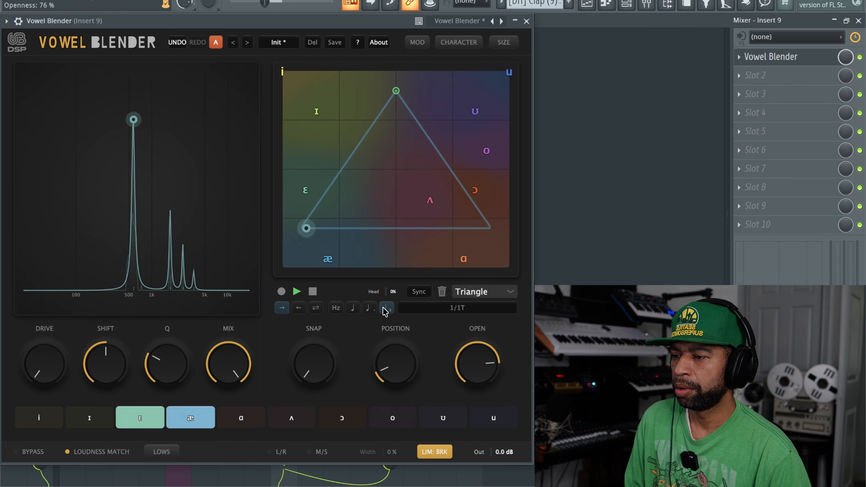
{"action": "left_click", "coordinate": [354, 309]}
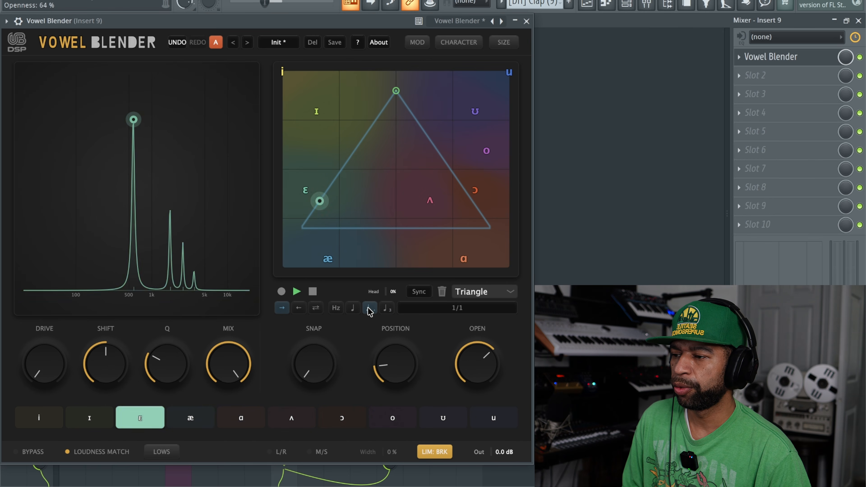
Set the path rate to 4.00x in Hz mode and its direction to back-and-forth after trying reverse.
{"action": "left_click", "coordinate": [338, 308]}
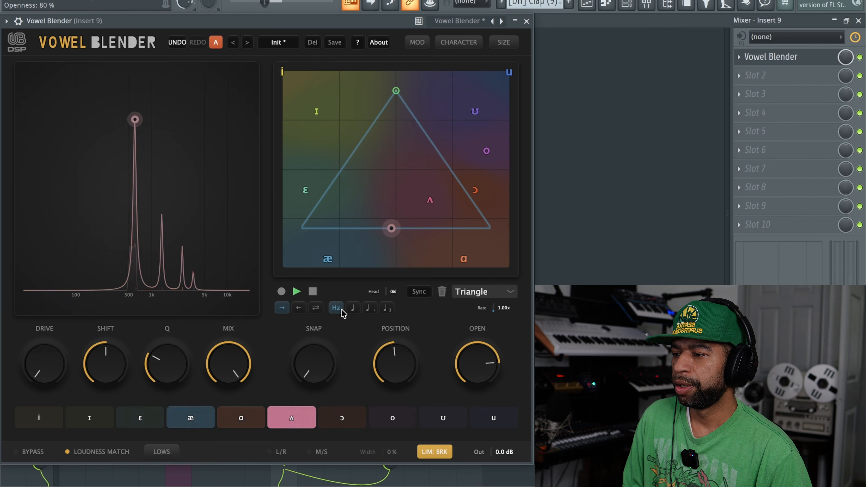
{"action": "left_click_drag", "start_coordinate": [496, 309], "coordinate": [506, 244]}
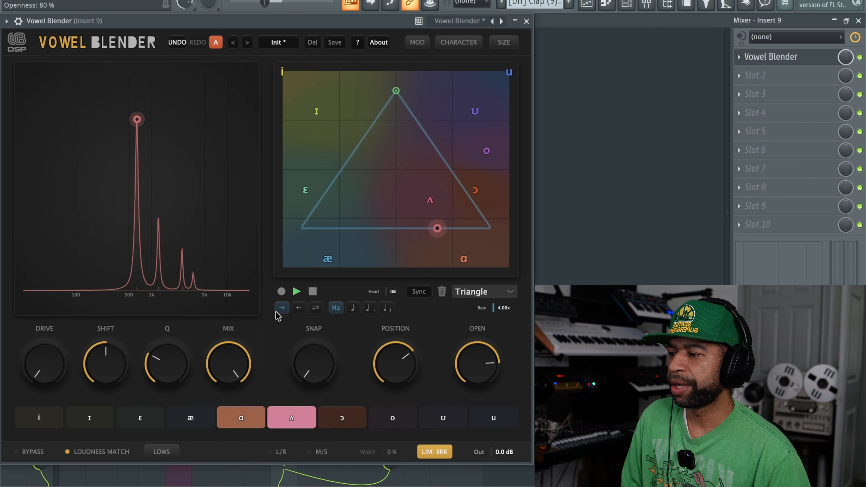
{"action": "left_click", "coordinate": [299, 308]}
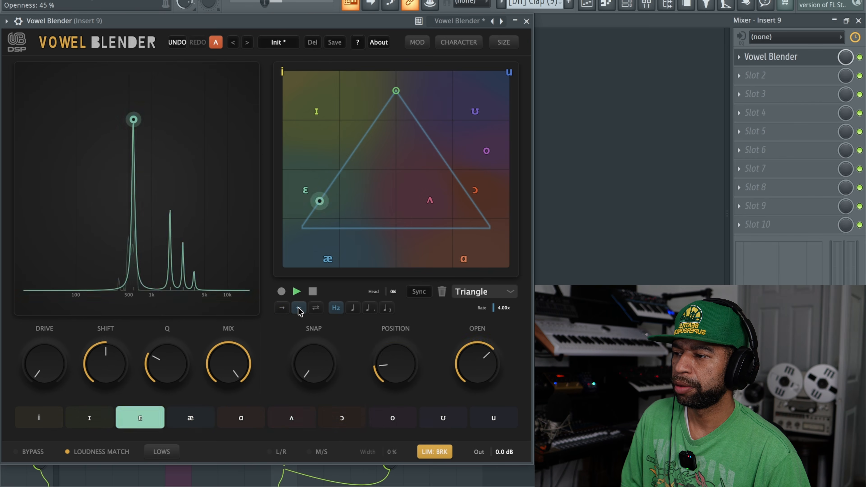
{"action": "left_click", "coordinate": [316, 308]}
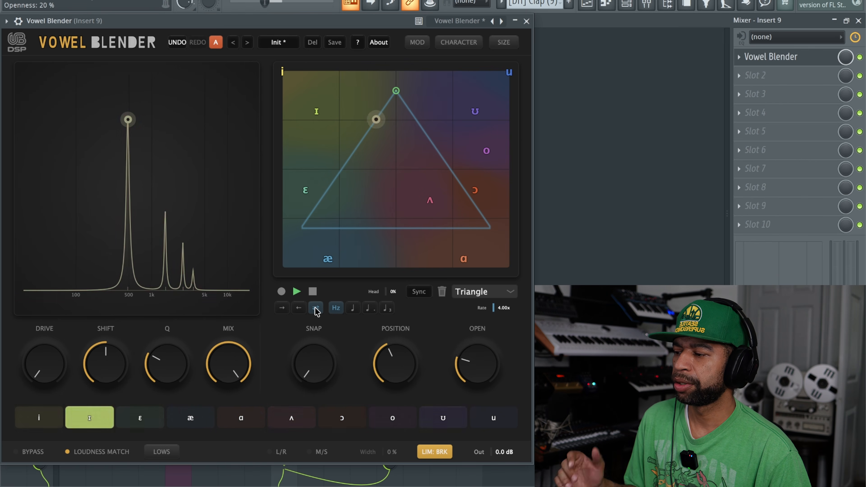
Open the Character settings and try the Woman 3 and Woman 2 voice models.
{"action": "left_click", "coordinate": [457, 48]}
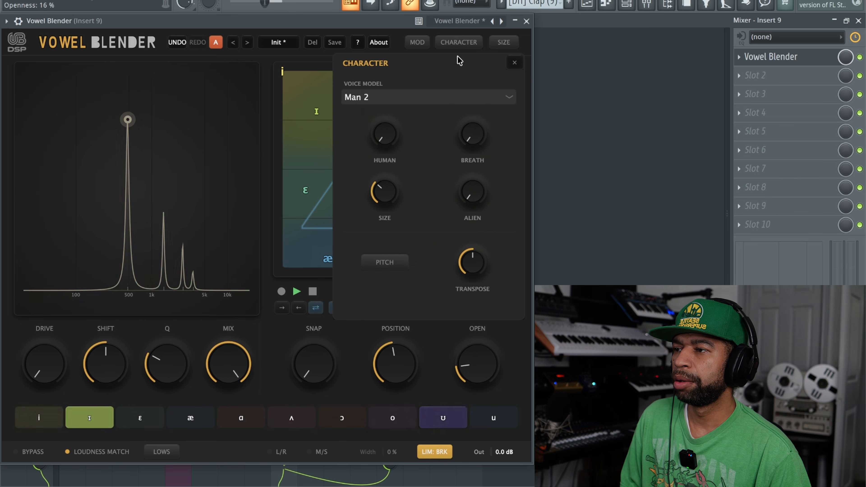
{"action": "left_click", "coordinate": [452, 98]}
{"action": "left_click", "coordinate": [395, 69]}
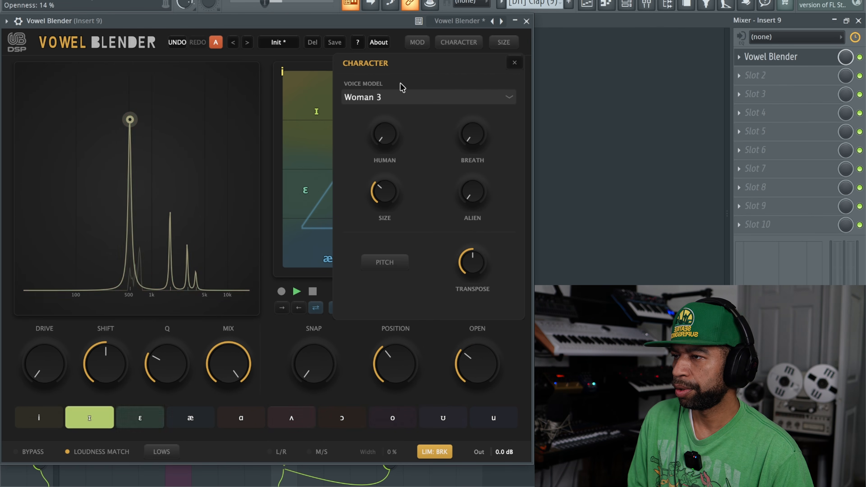
{"action": "left_click", "coordinate": [402, 99]}
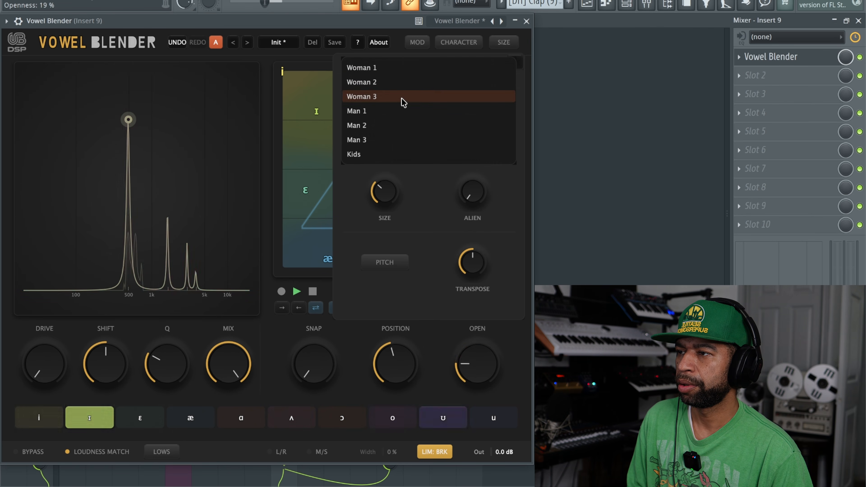
{"action": "left_click", "coordinate": [396, 86]}
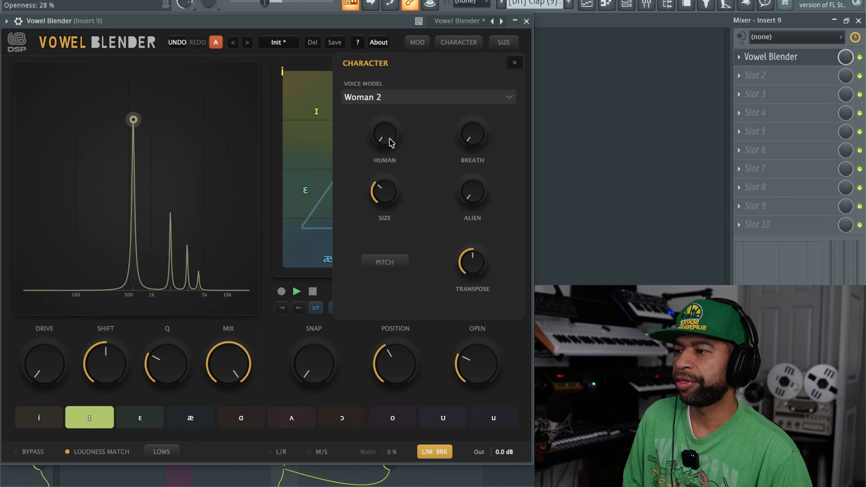
Try a high Human amount, a low Breath amount and a medium Alien amount with the Woman 2 voice.
{"action": "left_click_drag", "start_coordinate": [384, 138], "coordinate": [397, 89]}
{"action": "left_click_drag", "start_coordinate": [417, 56], "coordinate": [424, 48]}
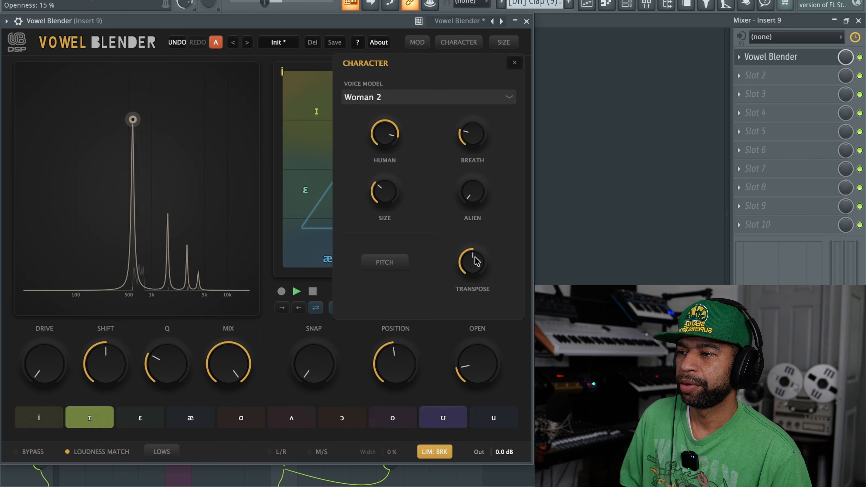
{"action": "left_click_drag", "start_coordinate": [470, 199], "coordinate": [490, 151]}
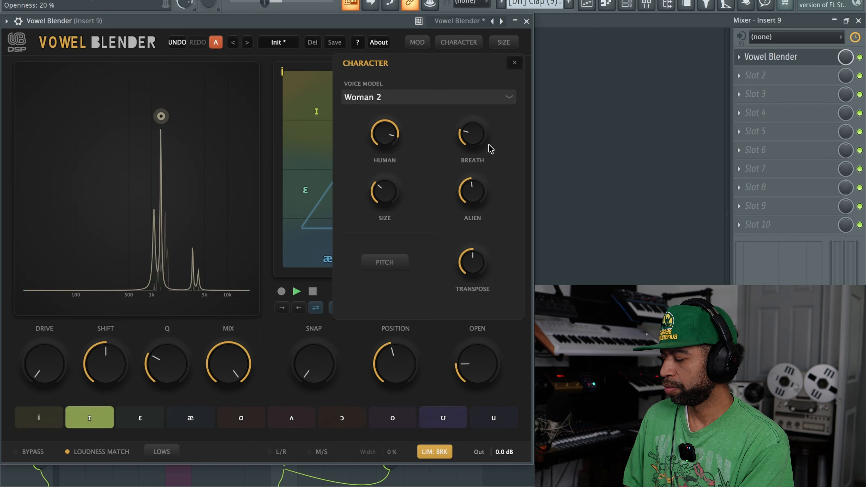
Try the Man 2 voice model with less Alien and Breath at 0 %, and close the Character settings.
{"action": "left_click", "coordinate": [493, 99]}
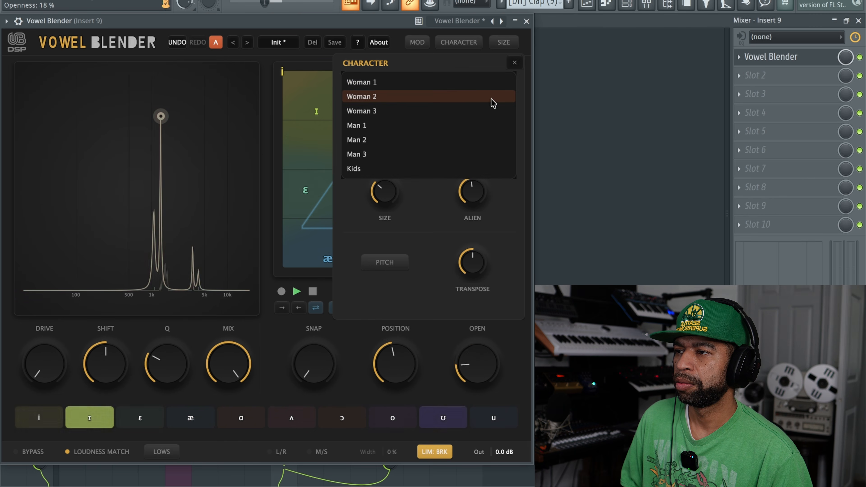
{"action": "left_click", "coordinate": [454, 143]}
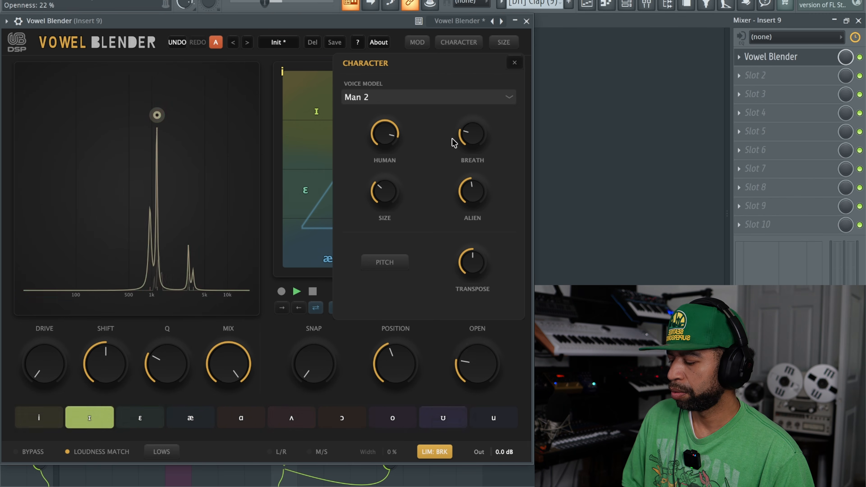
{"action": "left_click_drag", "start_coordinate": [473, 186], "coordinate": [469, 205]}
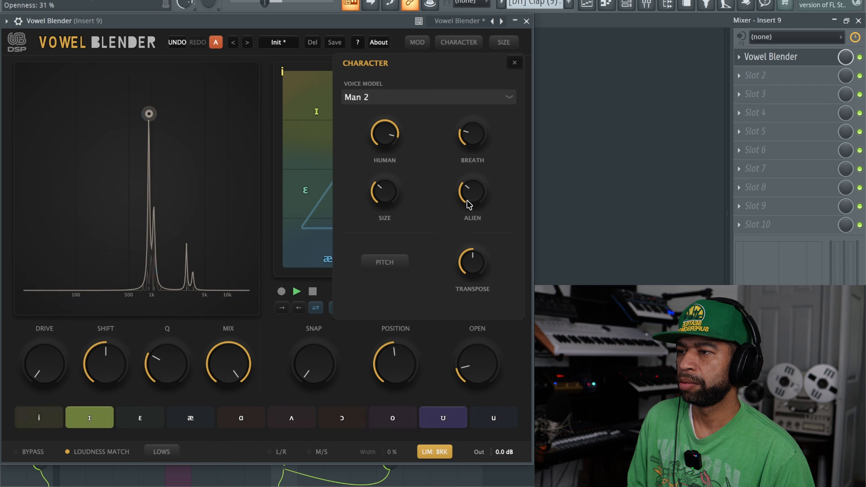
{"action": "left_click_drag", "start_coordinate": [472, 190], "coordinate": [469, 216]}
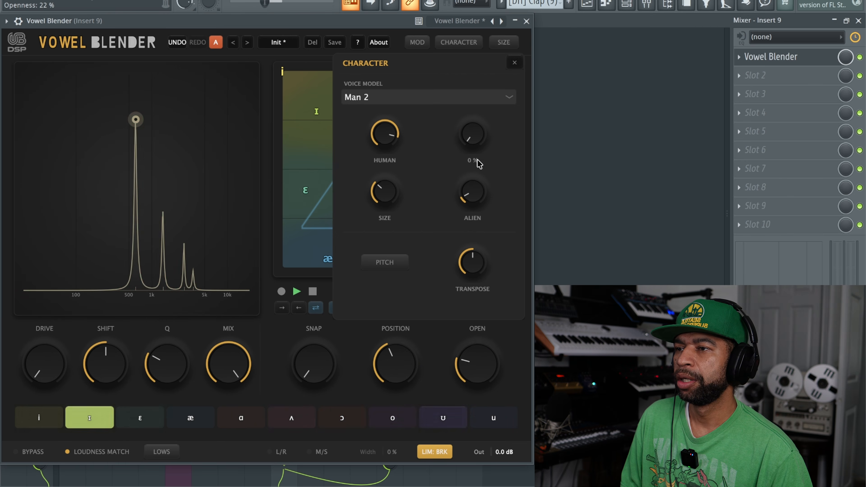
{"action": "left_click", "coordinate": [515, 63]}
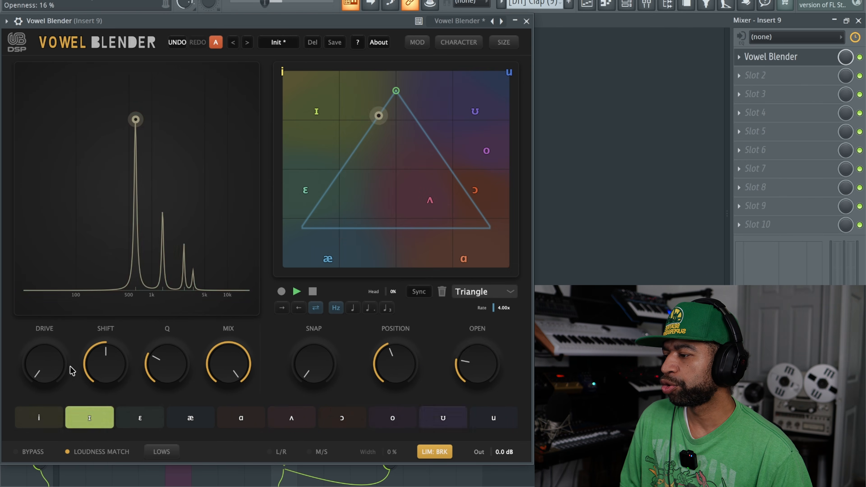
Try a high Drive amount and sweep Shift to its maximum and down to its minimum.
{"action": "left_click_drag", "start_coordinate": [38, 361], "coordinate": [80, 281]}
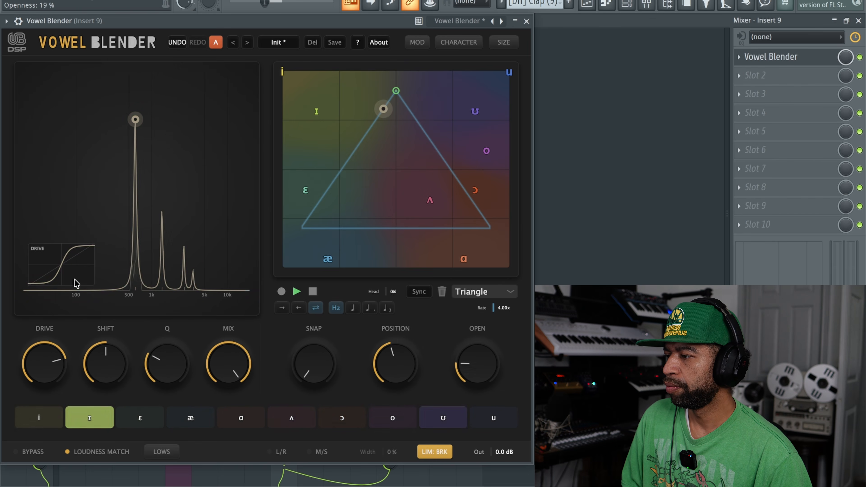
{"action": "left_click_drag", "start_coordinate": [106, 368], "coordinate": [132, 275]}
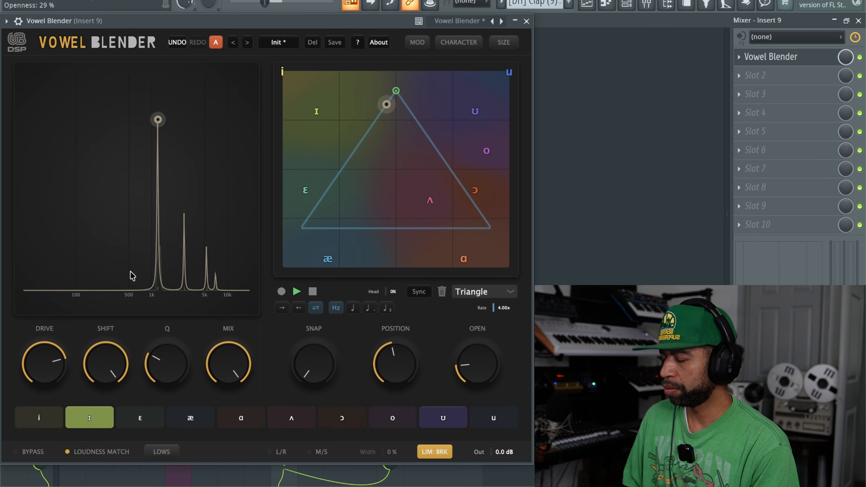
{"action": "left_click_drag", "start_coordinate": [110, 358], "coordinate": [109, 478]}
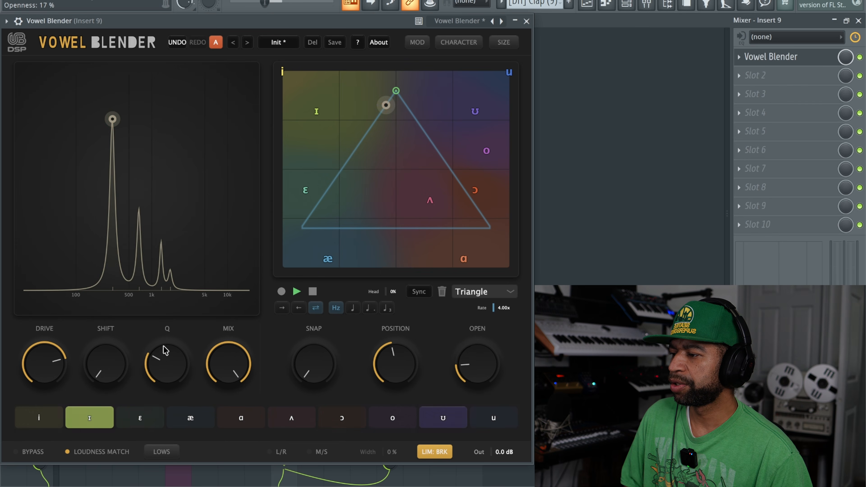
Try Q at its maximum and minimum and bring it back up to a low setting.
{"action": "left_click_drag", "start_coordinate": [160, 365], "coordinate": [180, 325]}
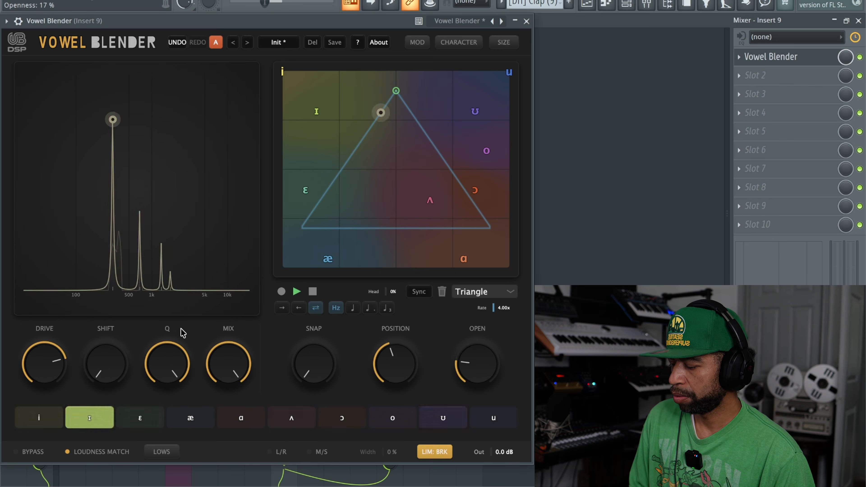
{"action": "left_click_drag", "start_coordinate": [170, 371], "coordinate": [126, 486]}
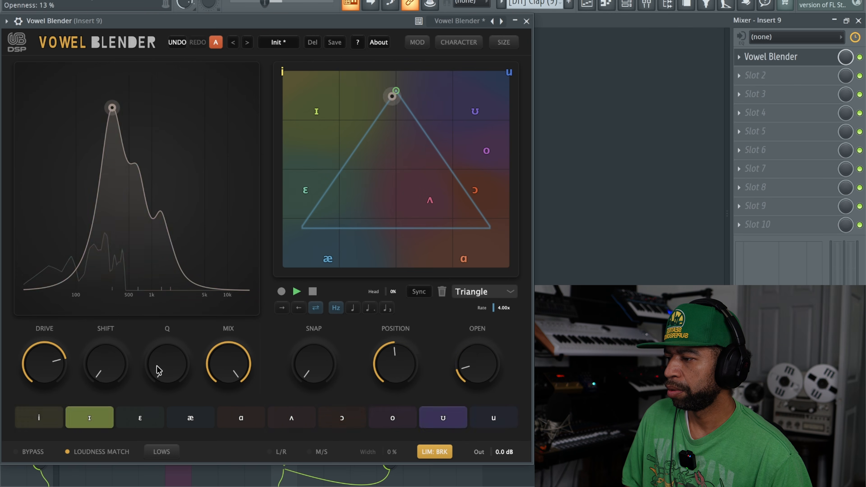
{"action": "left_click_drag", "start_coordinate": [166, 364], "coordinate": [165, 333]}
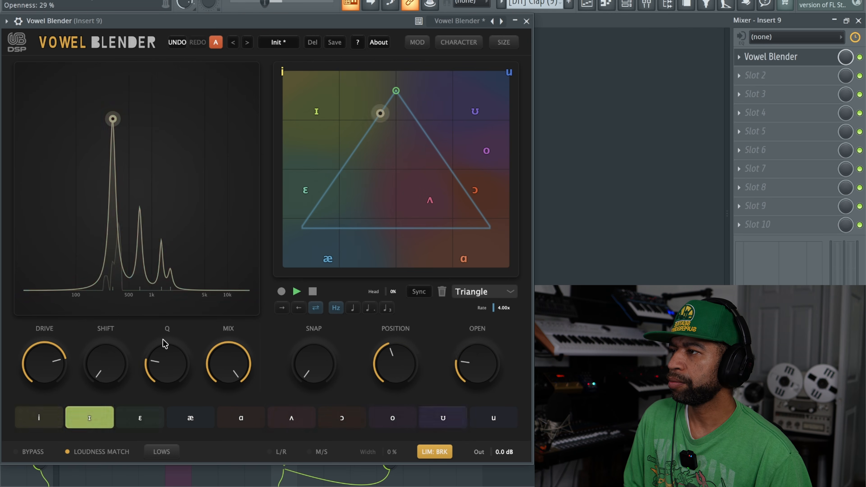
Load the Init preset to reset the plugin's settings.
{"action": "left_click", "coordinate": [271, 45]}
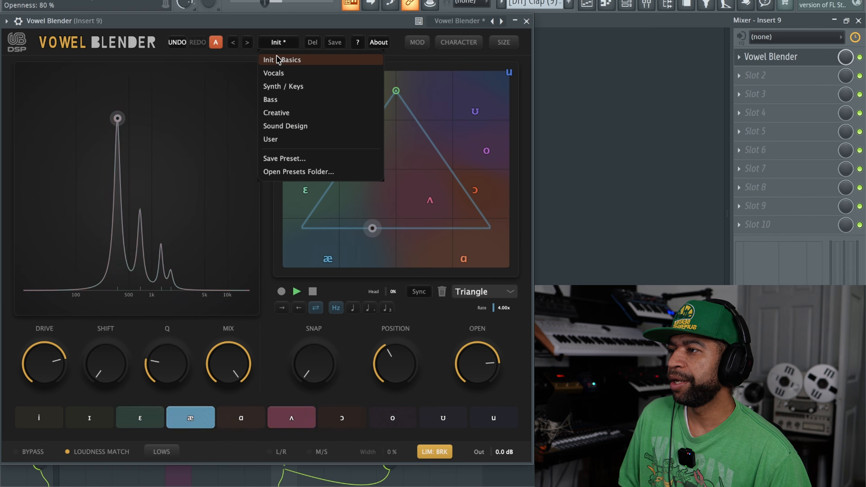
{"action": "mouse_move", "coordinate": [378, 60]}
{"action": "left_click", "coordinate": [396, 60]}
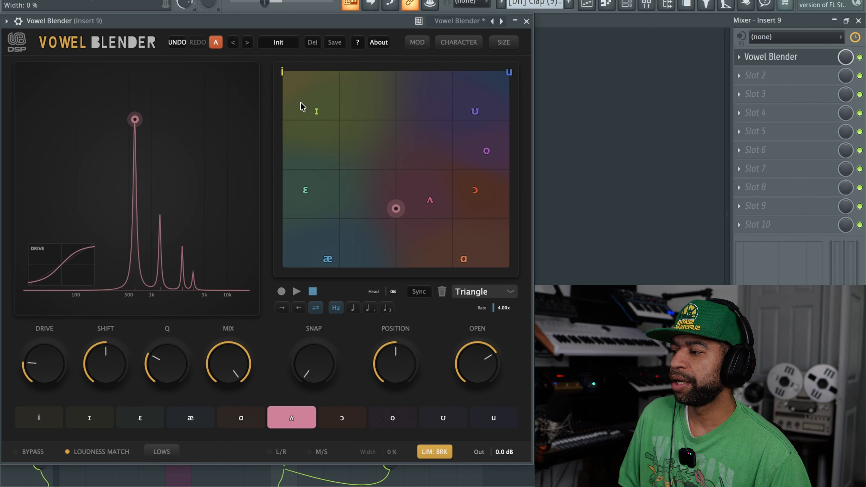
Add a Step Sequencer modulator with a randomized pattern at a 1/4 rate and assign it to Drive.
{"action": "left_click", "coordinate": [413, 45]}
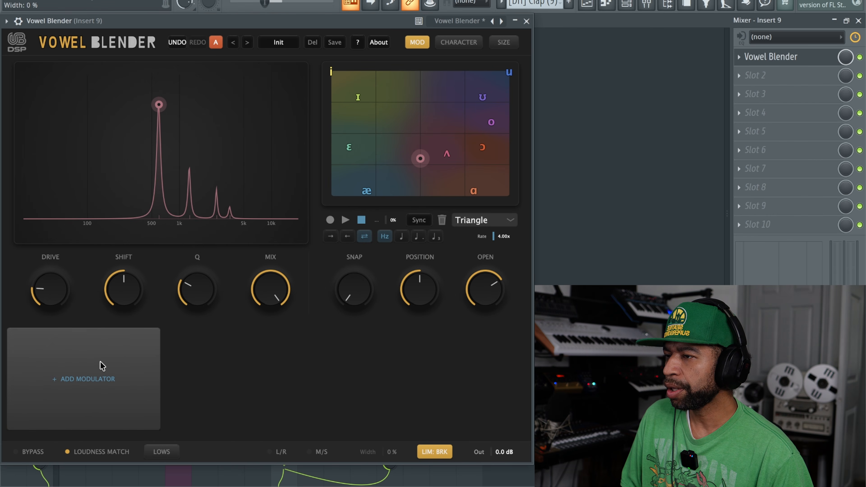
{"action": "left_click", "coordinate": [96, 382]}
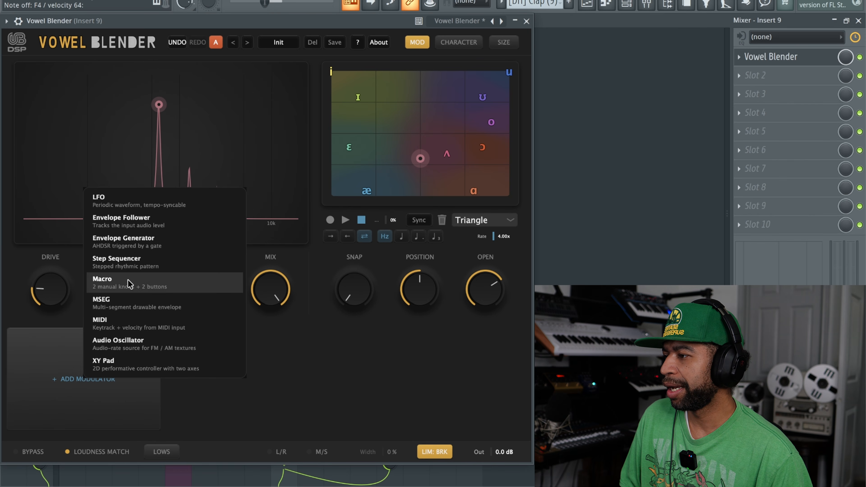
{"action": "left_click", "coordinate": [136, 264]}
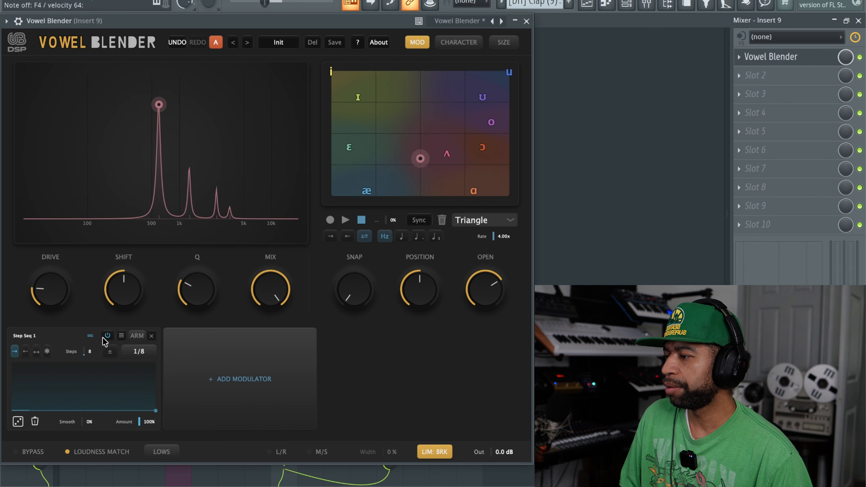
{"action": "left_click", "coordinate": [18, 422]}
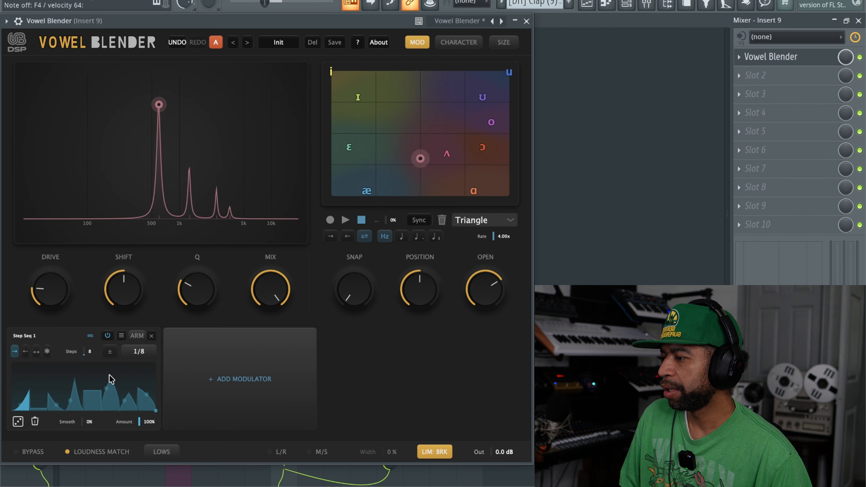
{"action": "left_click", "coordinate": [137, 337]}
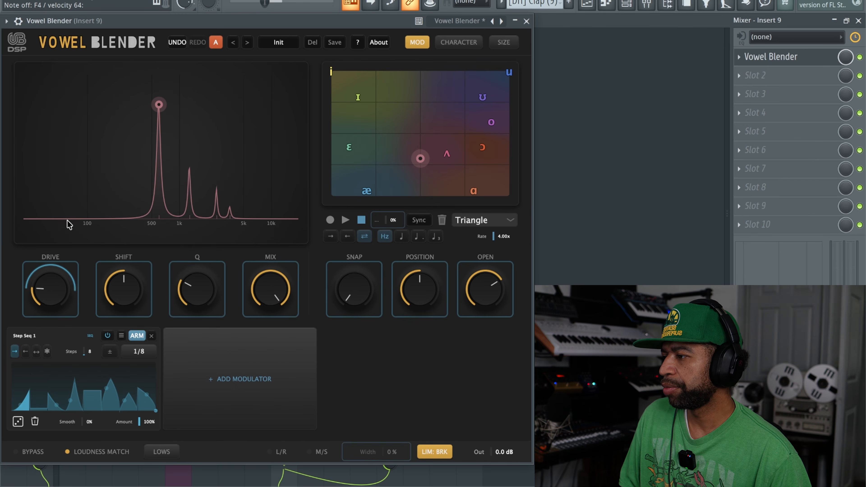
Add an LFO modulator, assign it to the Character's Alien control and compare the sound with the LFO off and on.
{"action": "left_click", "coordinate": [240, 379]}
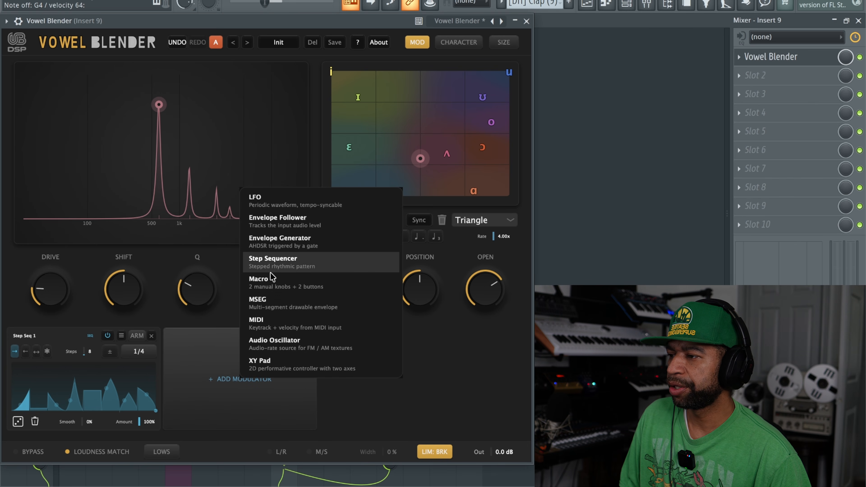
{"action": "left_click", "coordinate": [282, 207]}
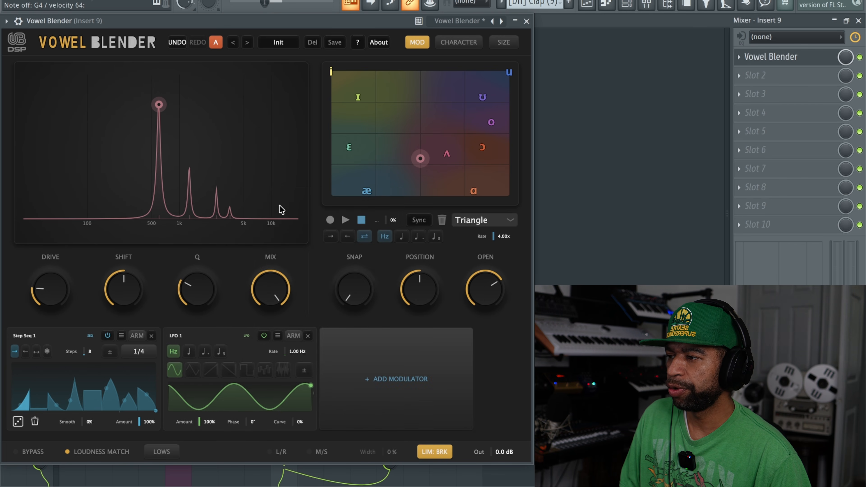
{"action": "left_click", "coordinate": [459, 43]}
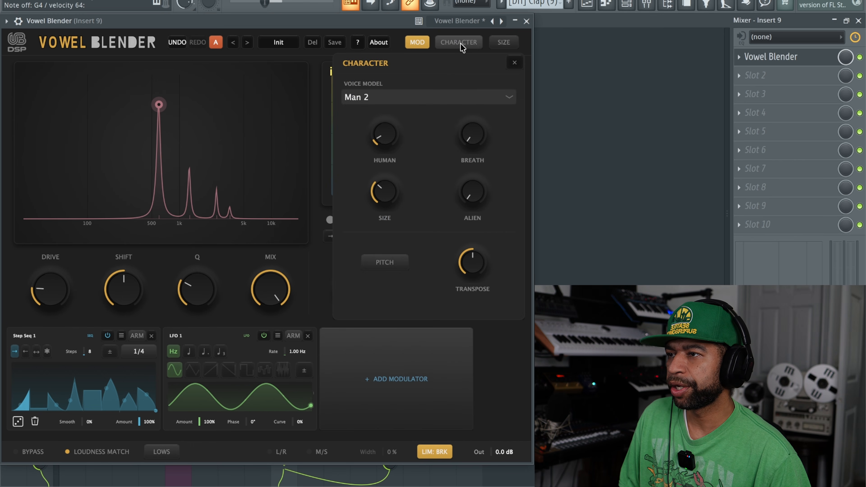
{"action": "left_click", "coordinate": [293, 336]}
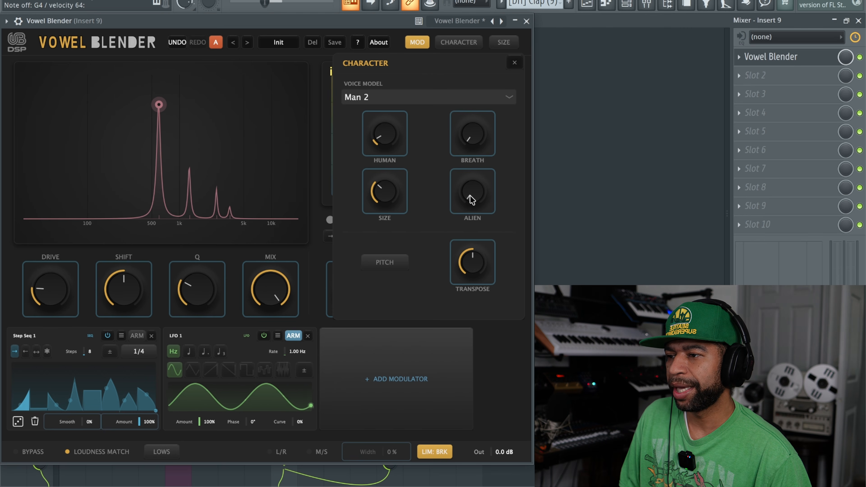
{"action": "left_click_drag", "start_coordinate": [475, 198], "coordinate": [470, 160]}
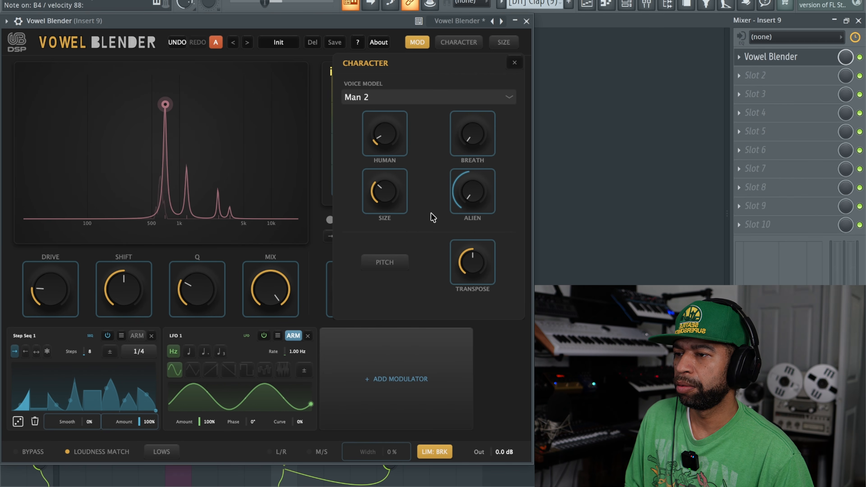
{"action": "left_click", "coordinate": [264, 336]}
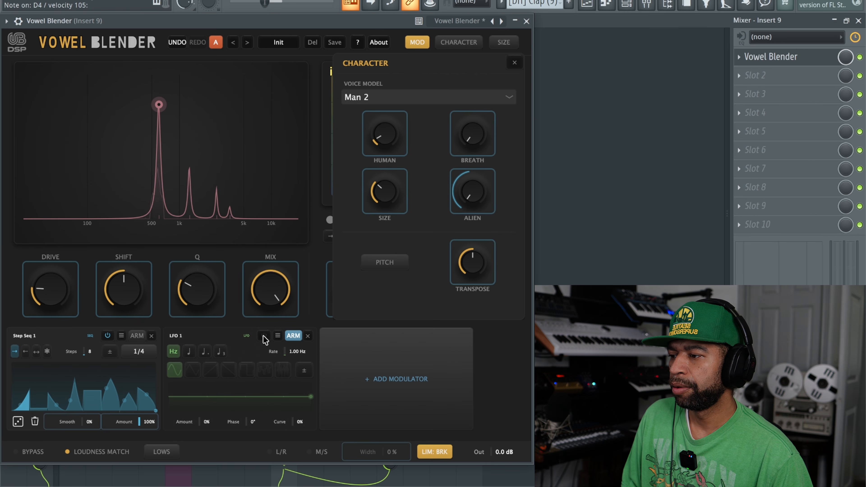
{"action": "left_click", "coordinate": [264, 336]}
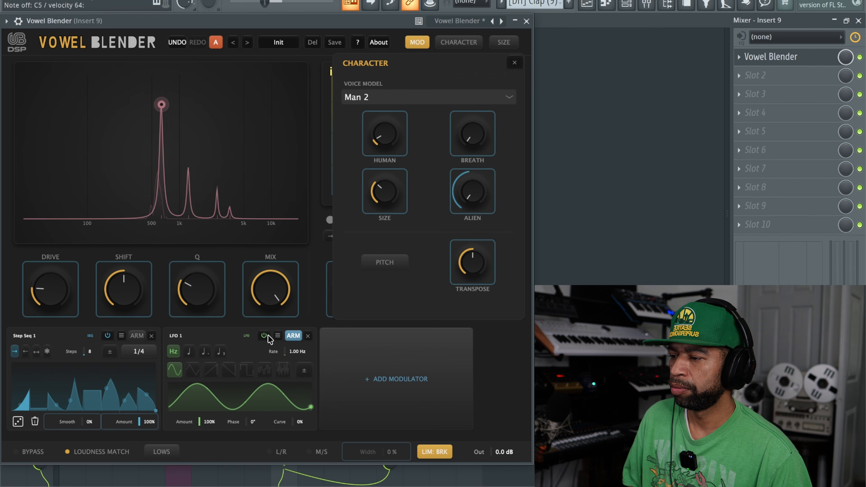
Add an Audio Oscillator modulator and assign it to the Character's Breath control.
{"action": "left_click", "coordinate": [422, 377]}
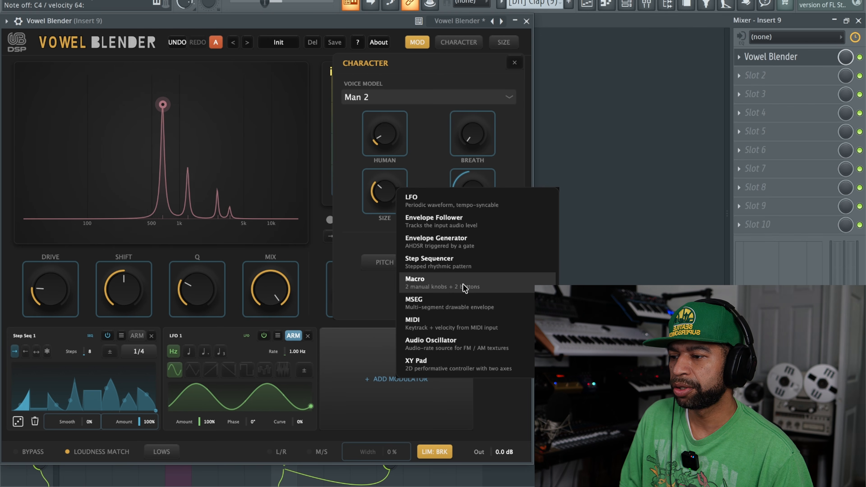
{"action": "left_click", "coordinate": [456, 340]}
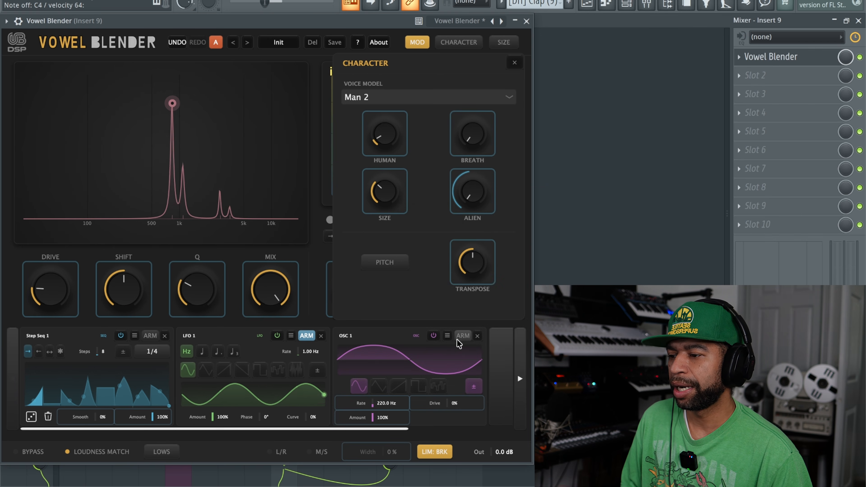
{"action": "left_click", "coordinate": [463, 336]}
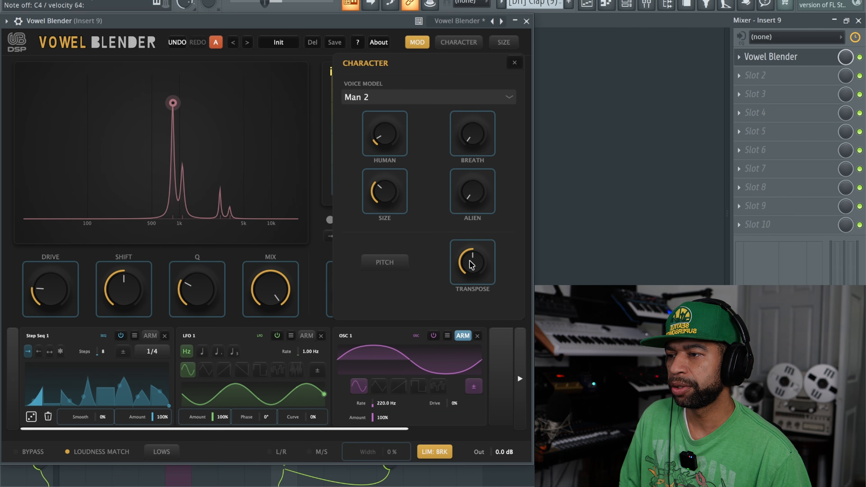
{"action": "left_click_drag", "start_coordinate": [467, 135], "coordinate": [479, 57]}
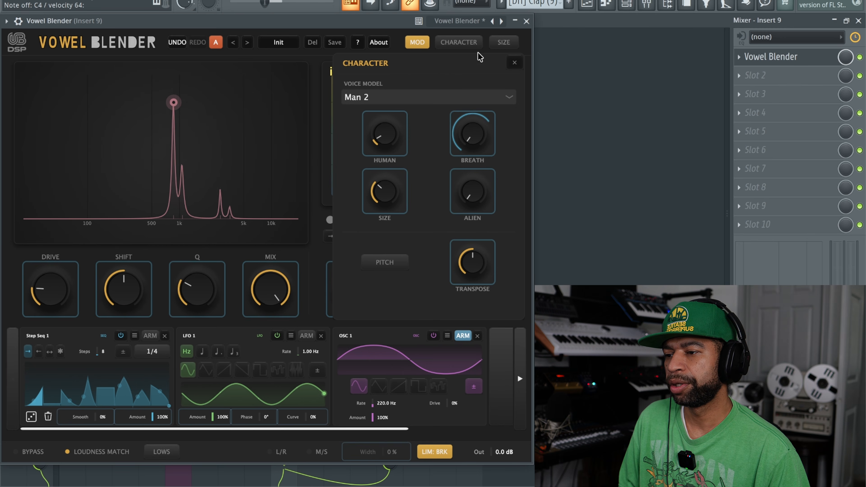
Adjust the oscillator's modulation amount on the Breath control and close the Character settings.
{"action": "left_click_drag", "start_coordinate": [470, 142], "coordinate": [472, 158]}
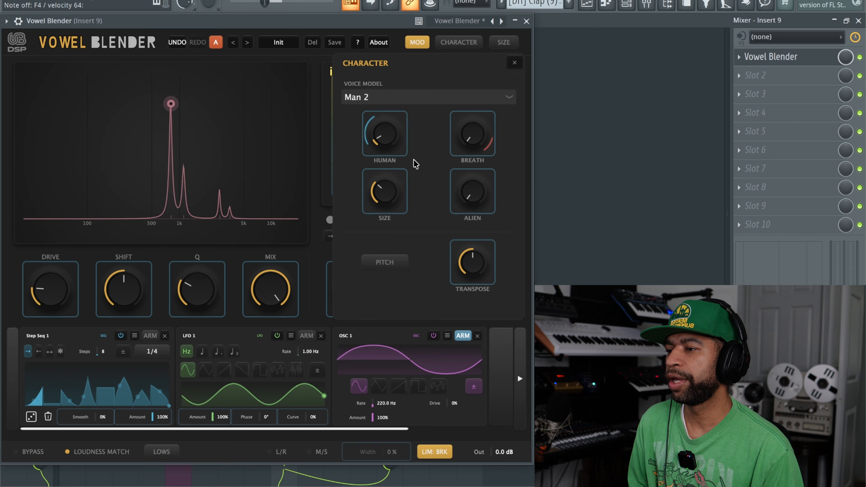
{"action": "left_click", "coordinate": [511, 65]}
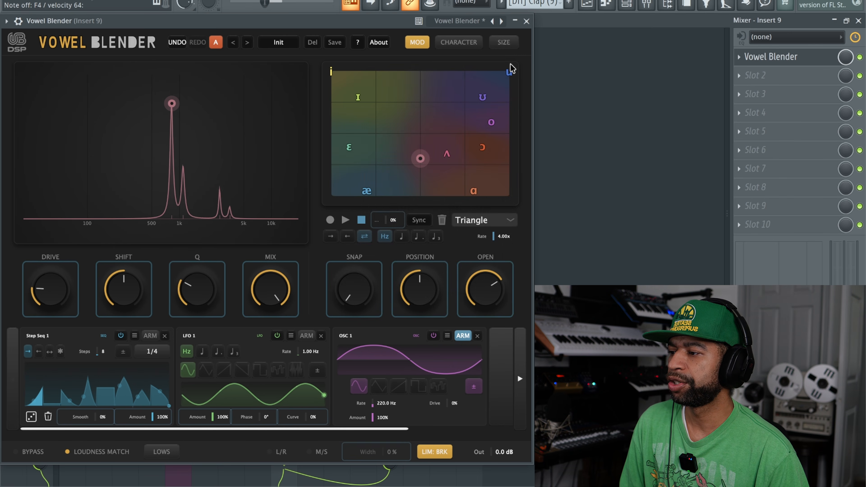
Load the Talking Bass preset from the Bass category and lower its Q.
{"action": "left_click", "coordinate": [279, 43]}
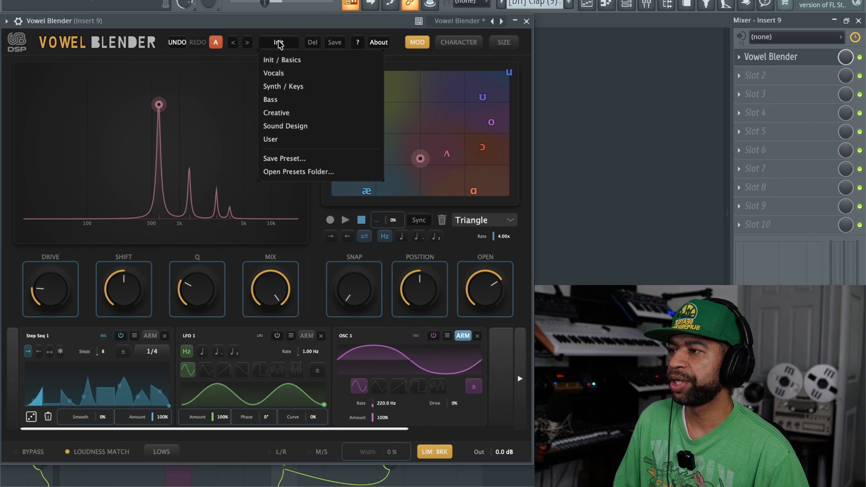
{"action": "mouse_move", "coordinate": [286, 74]}
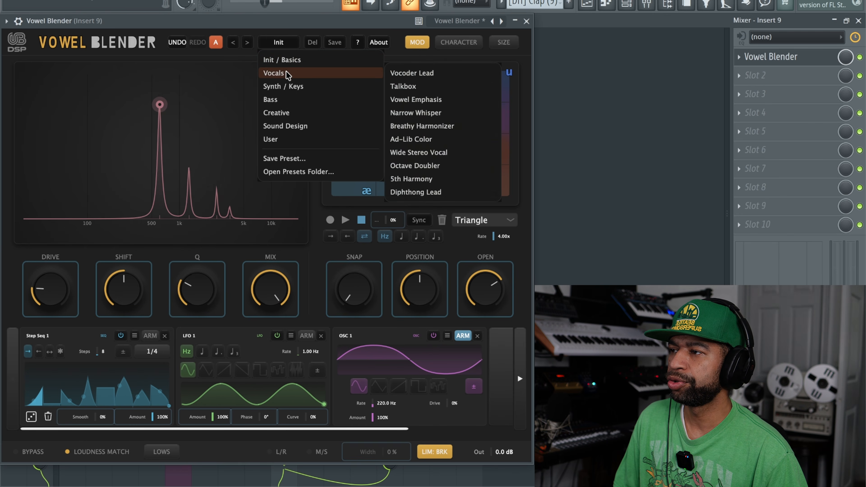
{"action": "mouse_move", "coordinate": [293, 99]}
{"action": "left_click", "coordinate": [403, 100]}
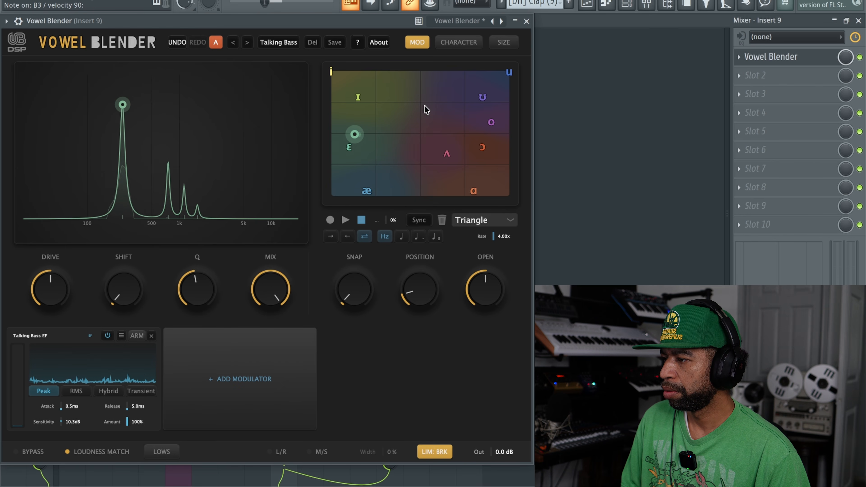
{"action": "left_click_drag", "start_coordinate": [191, 294], "coordinate": [188, 301]}
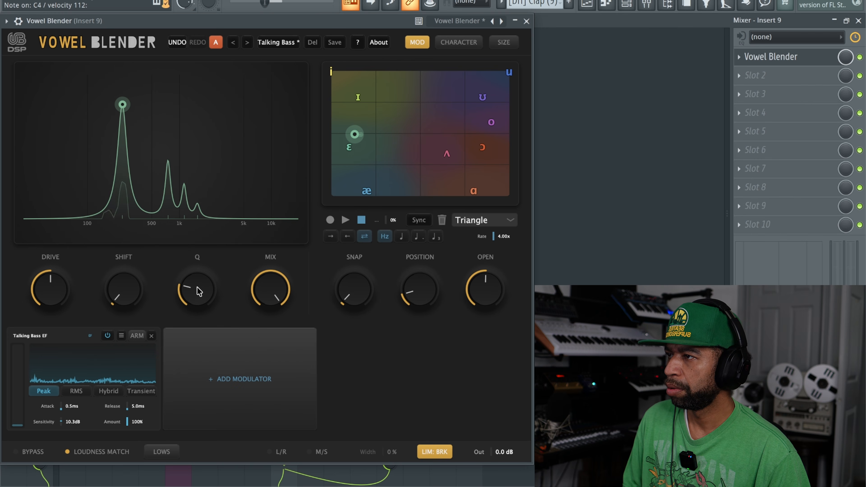
Audition the following Bass presets, Vowel Sub and Growl.
{"action": "left_click", "coordinate": [247, 42]}
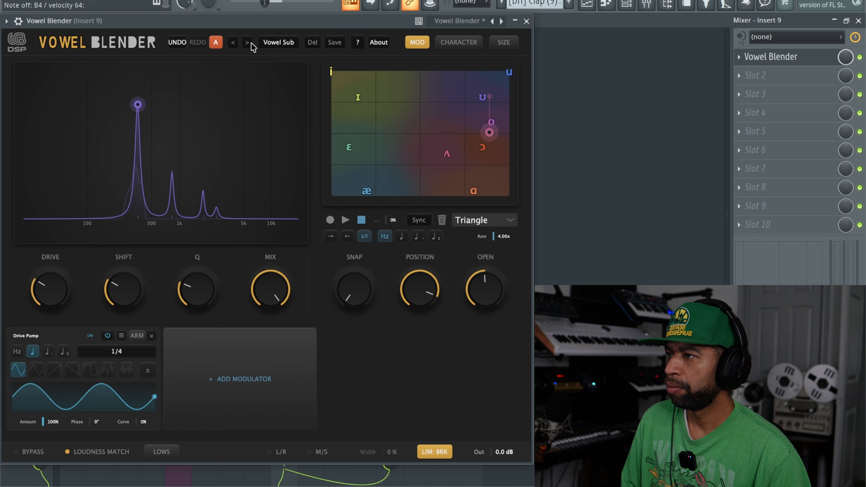
{"action": "left_click", "coordinate": [248, 44]}
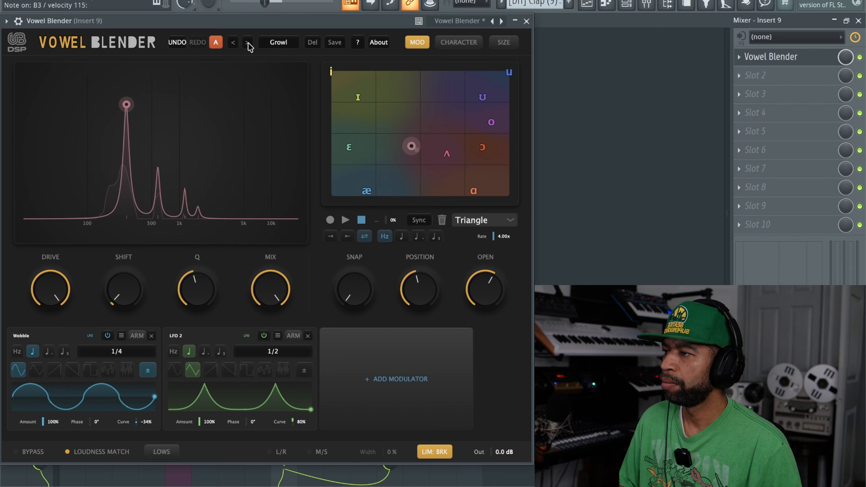
Audition the Percussion Vowelize preset and load Intermod Granular, both from the Sound Design category.
{"action": "left_click", "coordinate": [280, 45]}
{"action": "mouse_move", "coordinate": [294, 126]}
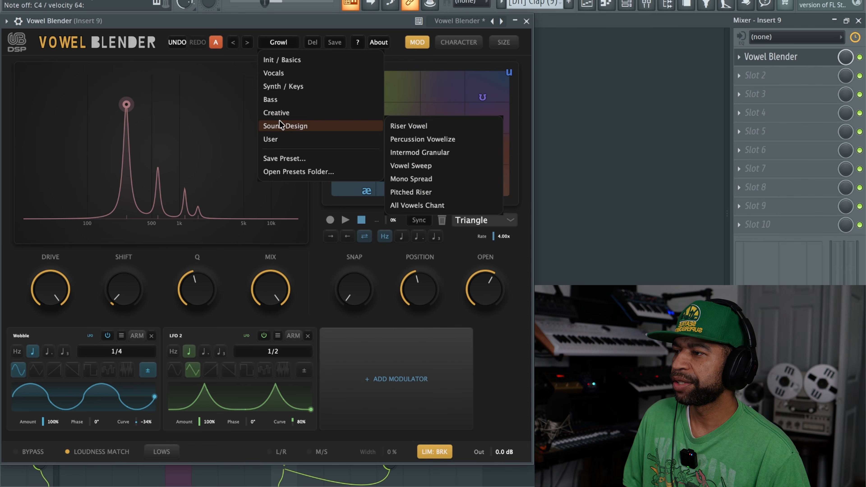
{"action": "left_click", "coordinate": [407, 139]}
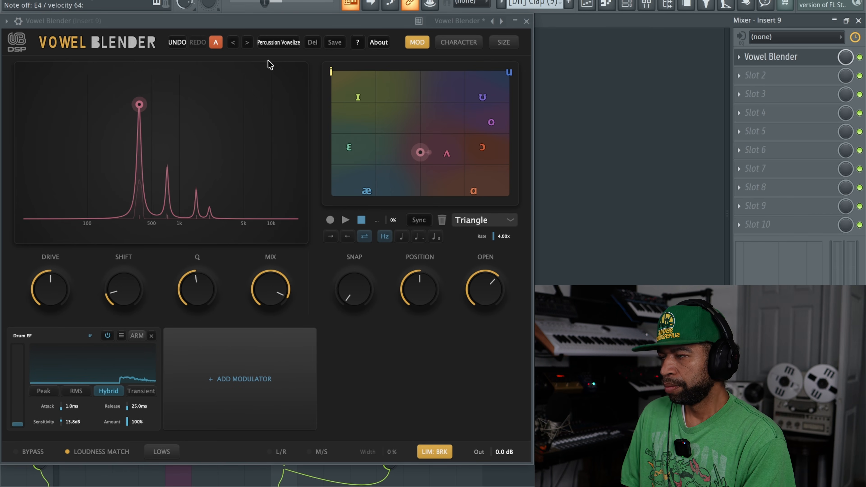
{"action": "left_click", "coordinate": [280, 44]}
{"action": "mouse_move", "coordinate": [301, 128]}
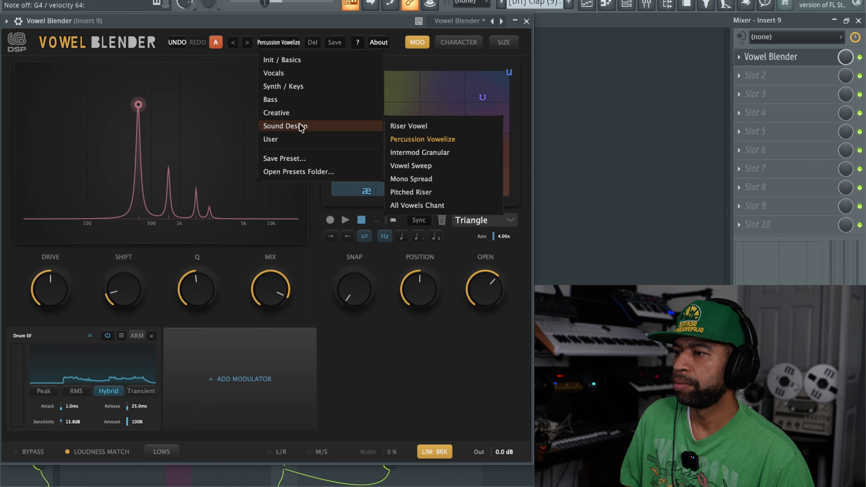
{"action": "left_click", "coordinate": [418, 152]}
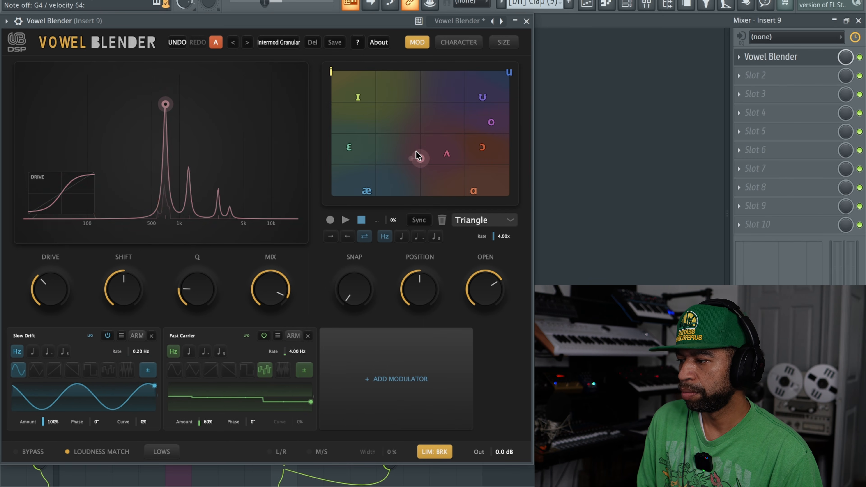
Advance through the Sound Design presets after Intermod Granular, auditioning Vowel Sweep and Mono Spread.
{"action": "left_click", "coordinate": [248, 42]}
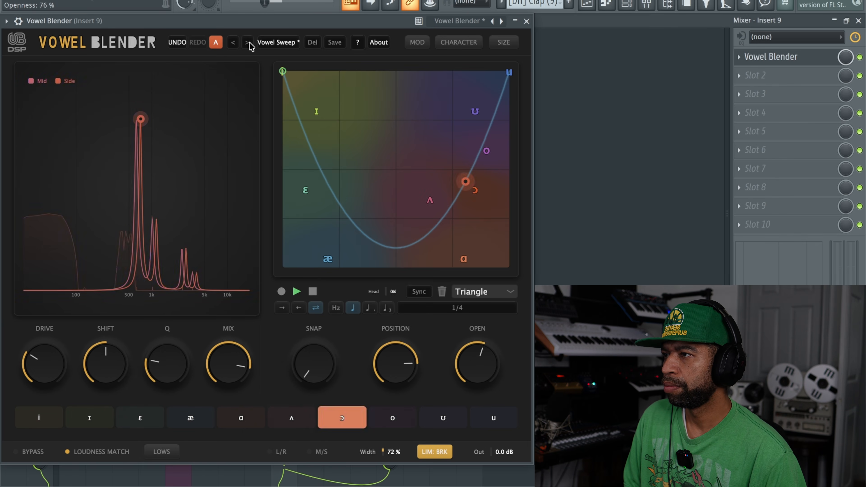
{"action": "left_click", "coordinate": [247, 42]}
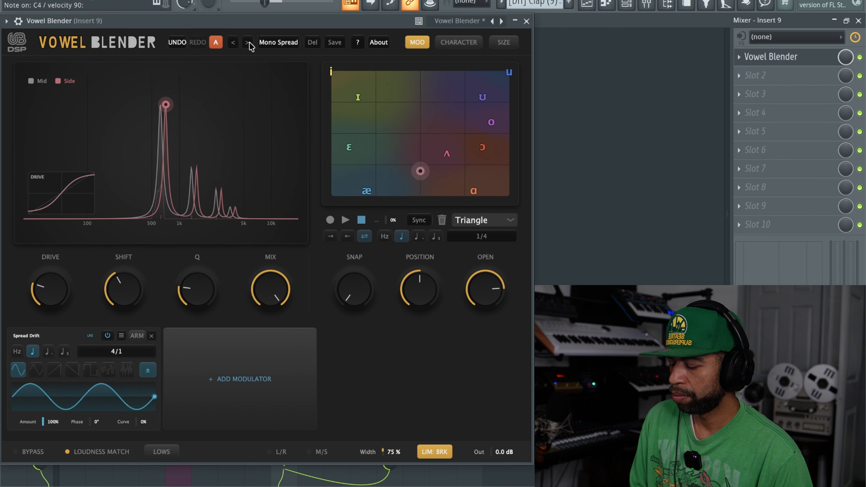
{"action": "left_click", "coordinate": [248, 42]}
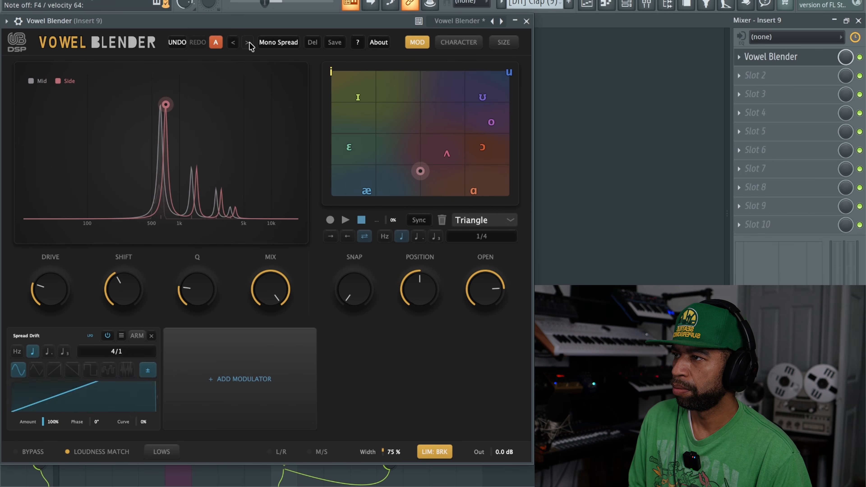